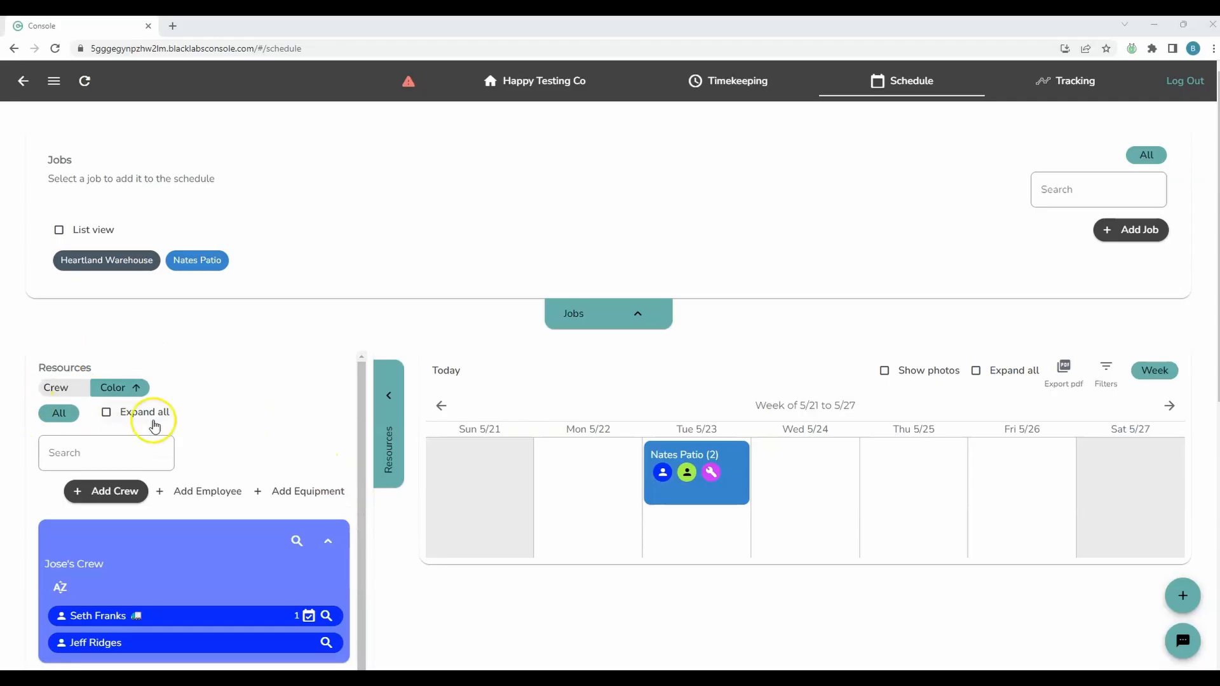
Reverse the resources list's color sort order and restore it to ascending
{"action": "left_click", "coordinate": [119, 388]}
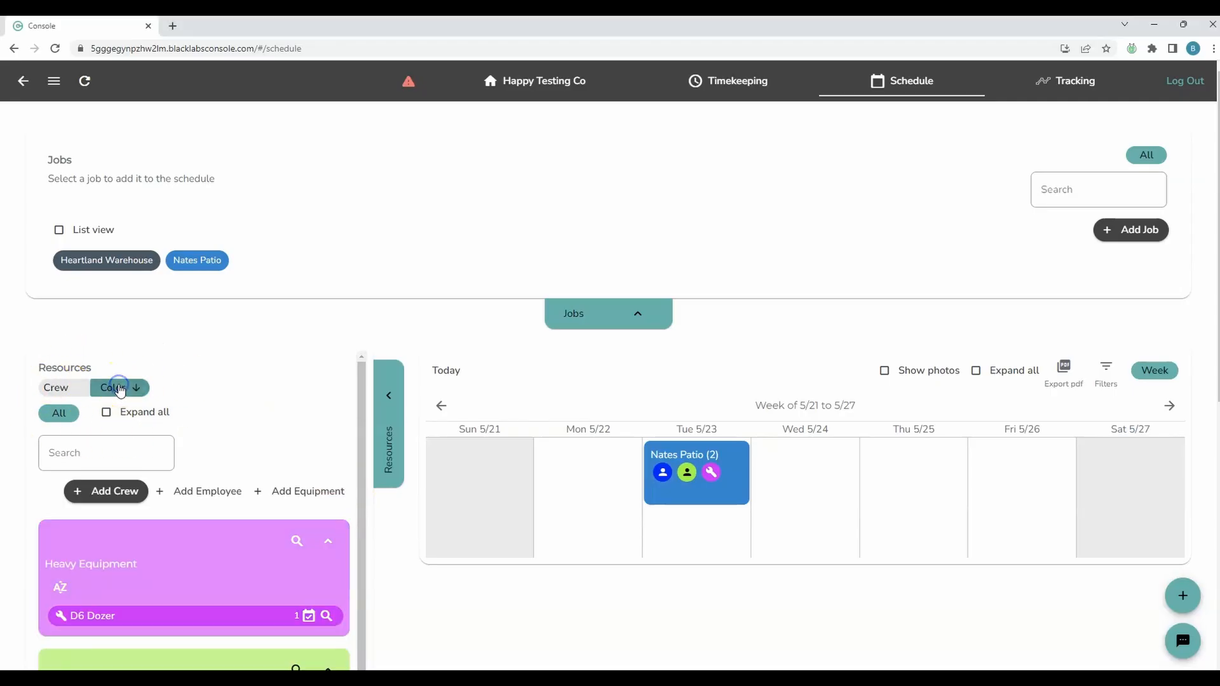
{"action": "left_click", "coordinate": [119, 388]}
{"action": "scroll", "coordinate": [248, 392], "scroll_direction": "down", "scroll_amount": 1}
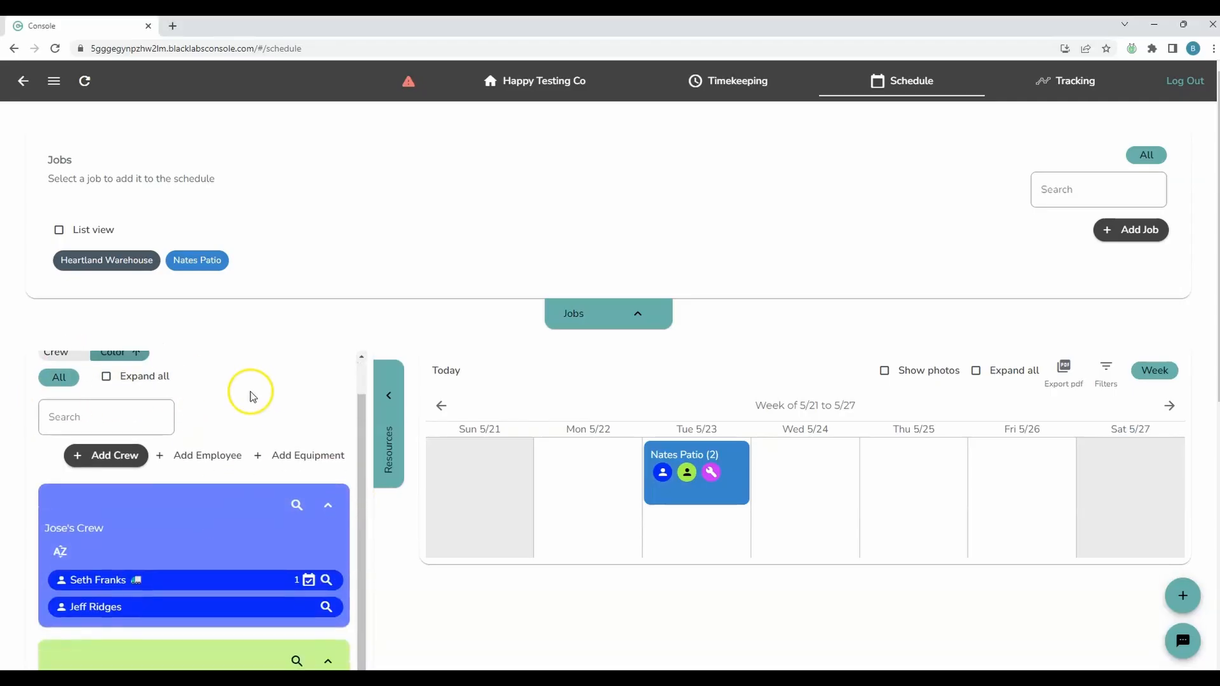
Expand all crews in the resources list, examine their members, equipment and the unassigned group, and collapse them again
{"action": "left_click", "coordinate": [66, 412]}
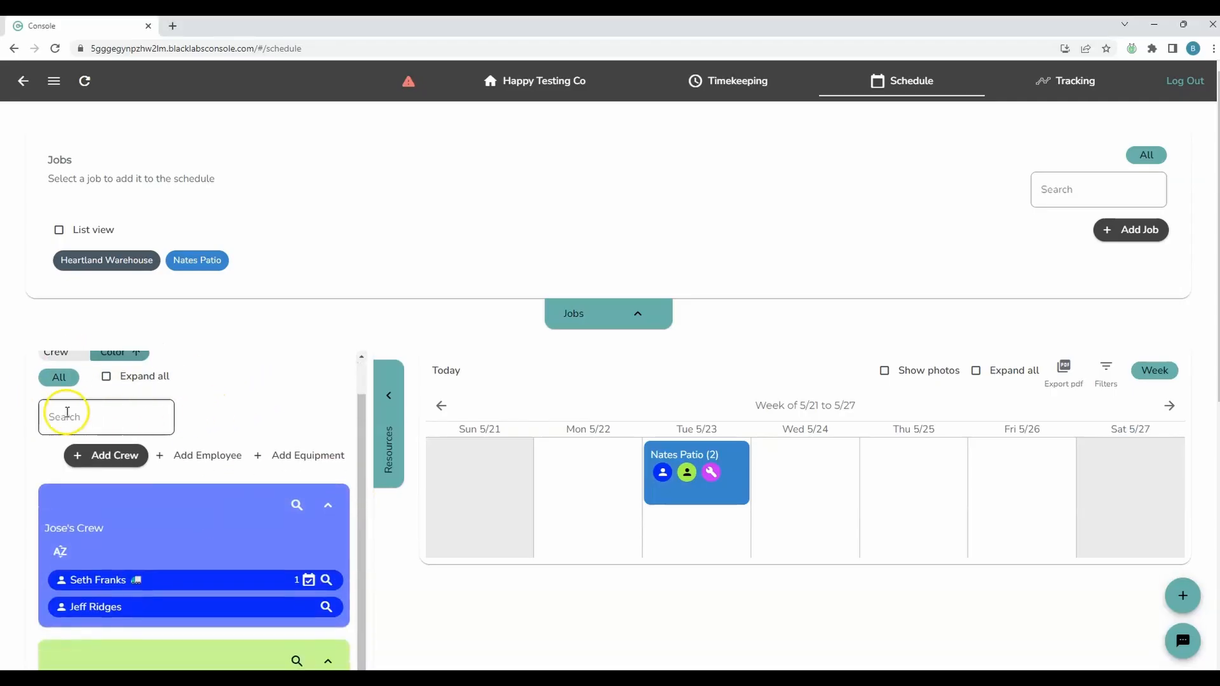
{"action": "left_click", "coordinate": [116, 380]}
{"action": "scroll", "coordinate": [246, 441], "scroll_direction": "down", "scroll_amount": 4}
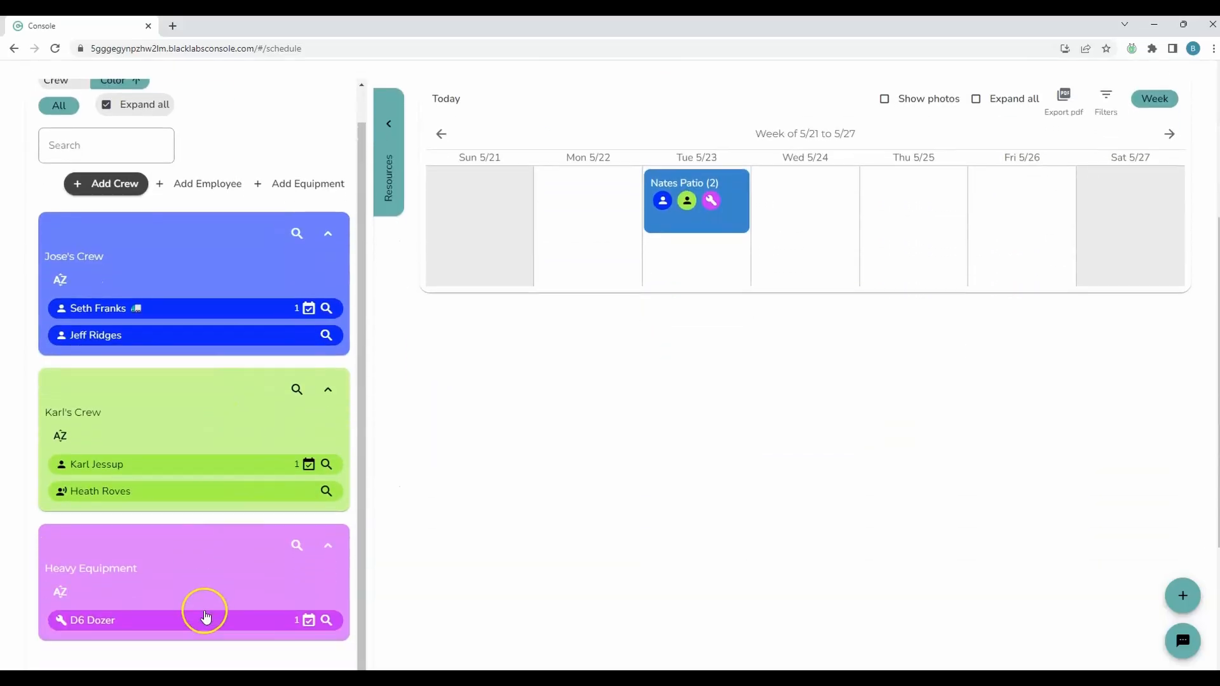
{"action": "scroll", "coordinate": [174, 498], "scroll_direction": "down", "scroll_amount": 3}
{"action": "scroll", "coordinate": [256, 409], "scroll_direction": "up", "scroll_amount": 5}
{"action": "scroll", "coordinate": [248, 489], "scroll_direction": "down", "scroll_amount": 6}
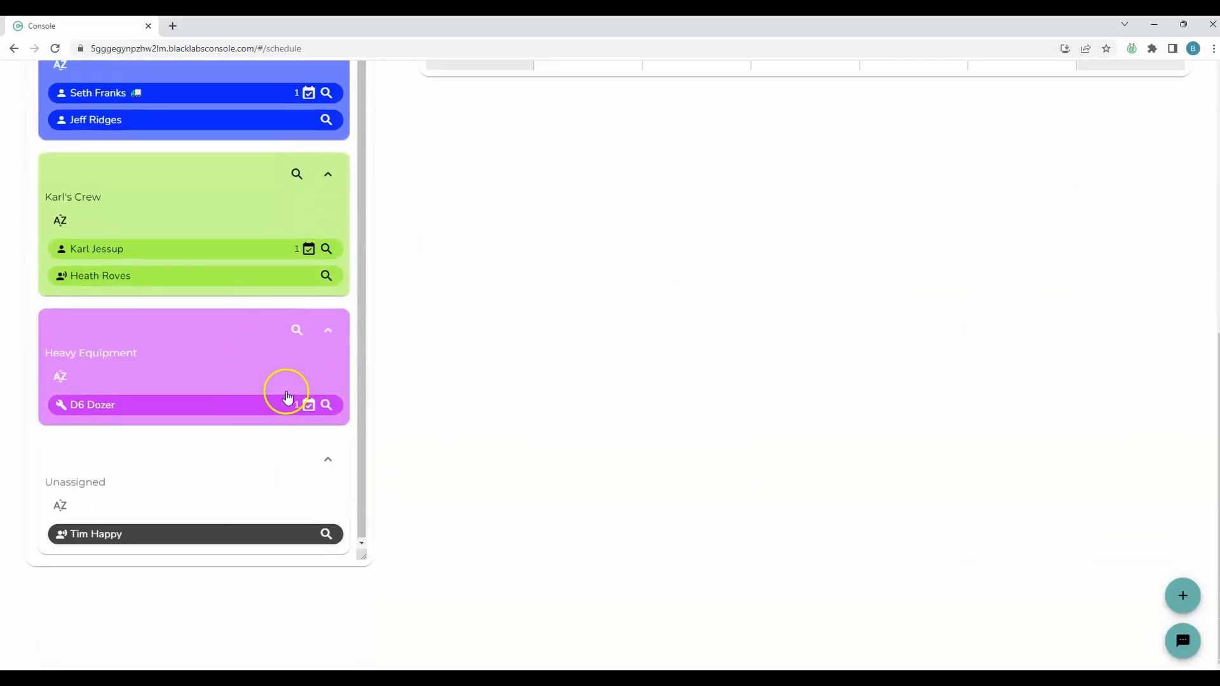
{"action": "scroll", "coordinate": [288, 397], "scroll_direction": "up", "scroll_amount": 7}
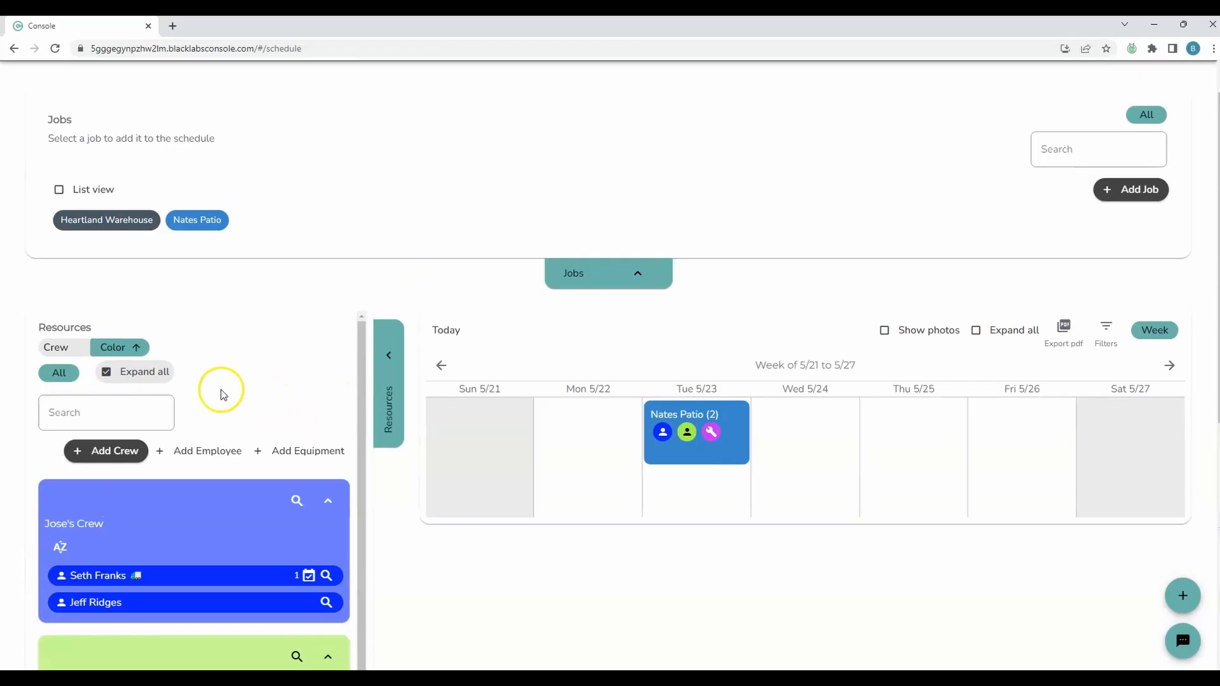
{"action": "left_click", "coordinate": [117, 373]}
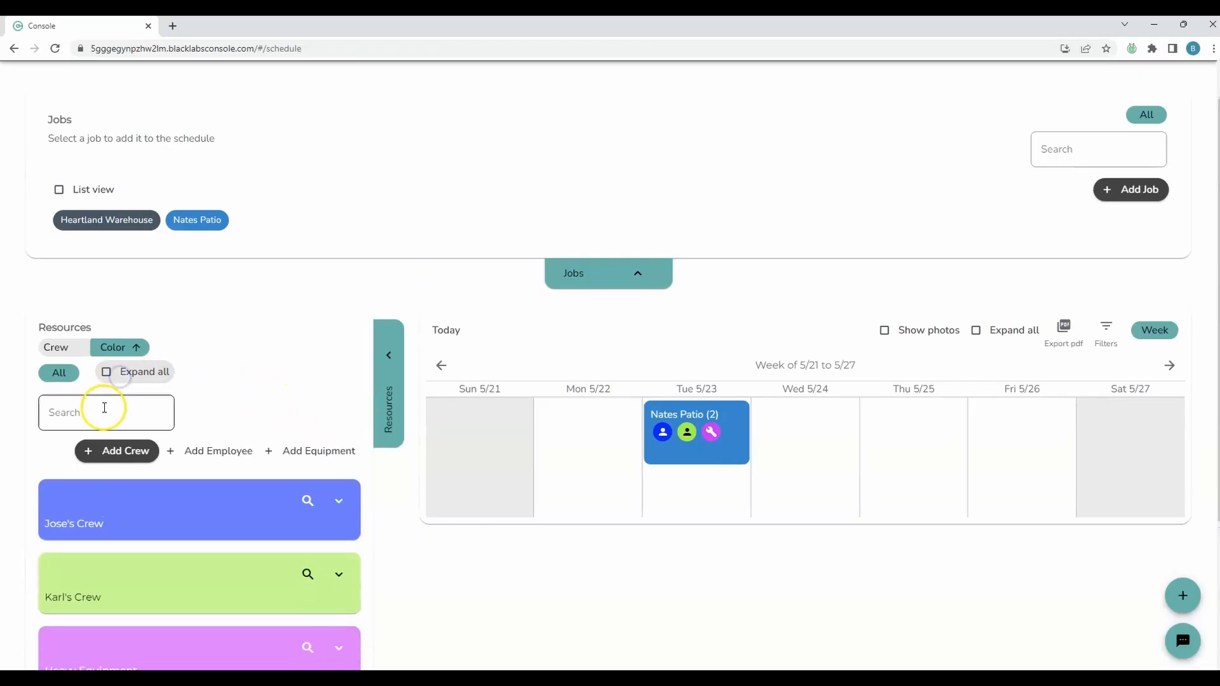
Filter the resources to Not scheduled here and expand all crews
{"action": "left_click", "coordinate": [59, 375]}
{"action": "left_click", "coordinate": [91, 435]}
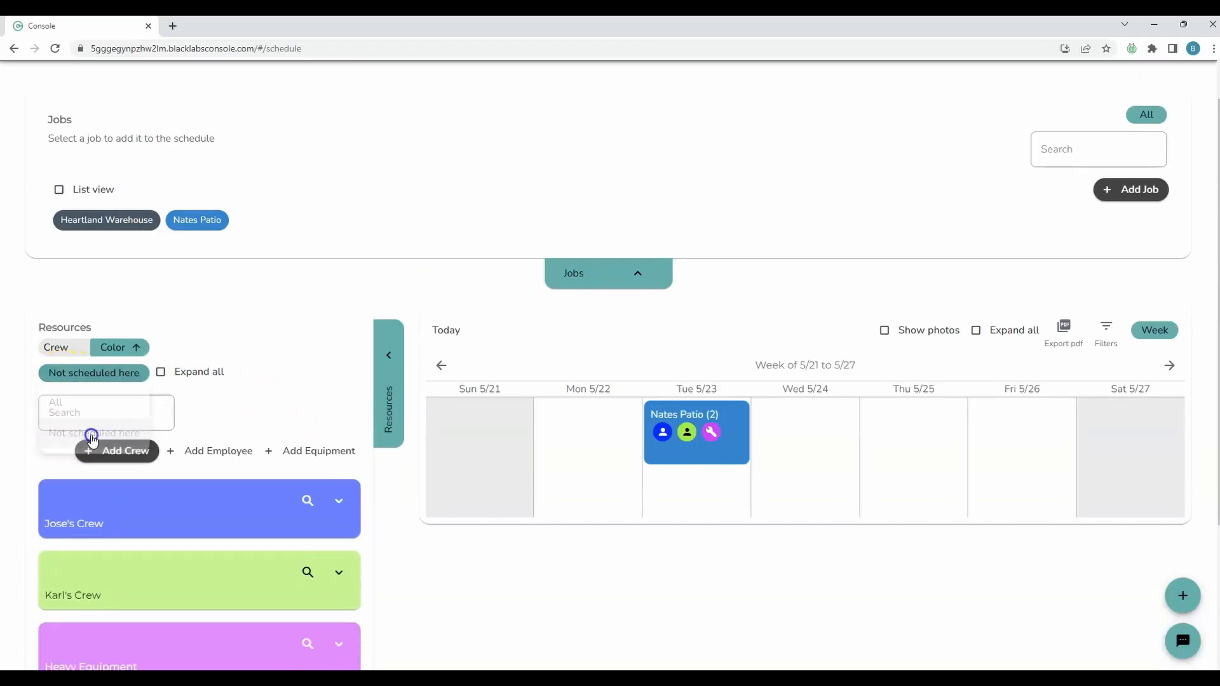
{"action": "left_click", "coordinate": [183, 373]}
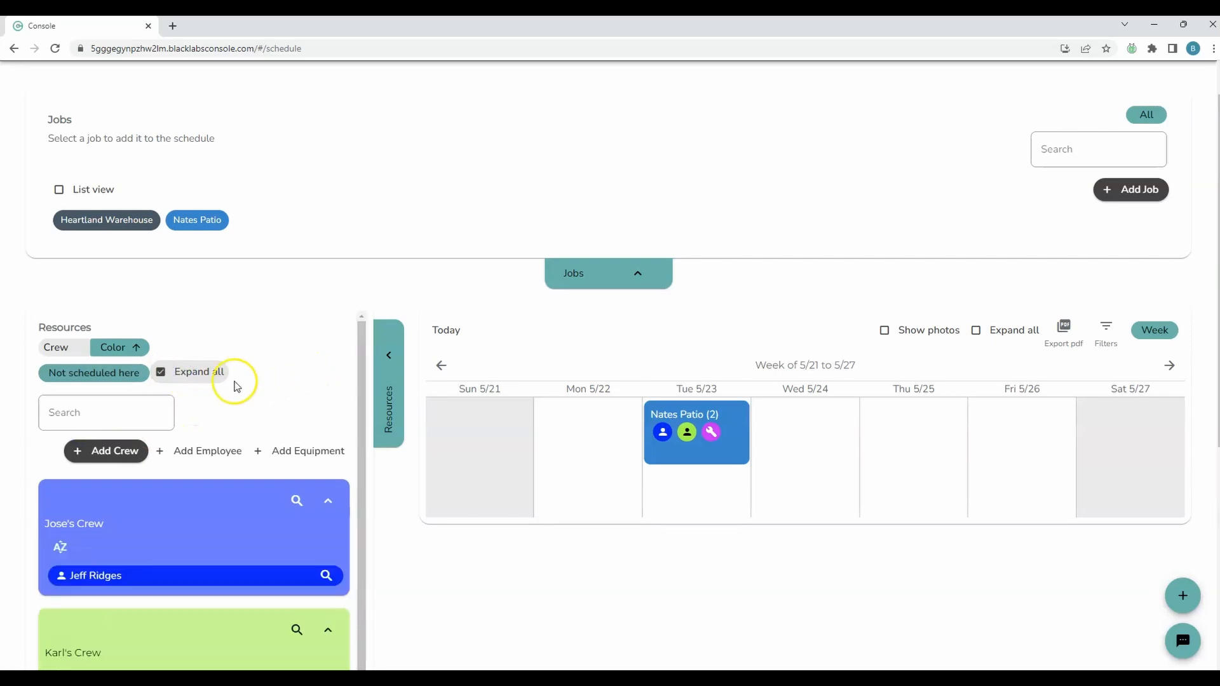
{"action": "scroll", "coordinate": [266, 391], "scroll_direction": "down", "scroll_amount": 1}
{"action": "scroll", "coordinate": [280, 482], "scroll_direction": "down", "scroll_amount": 1}
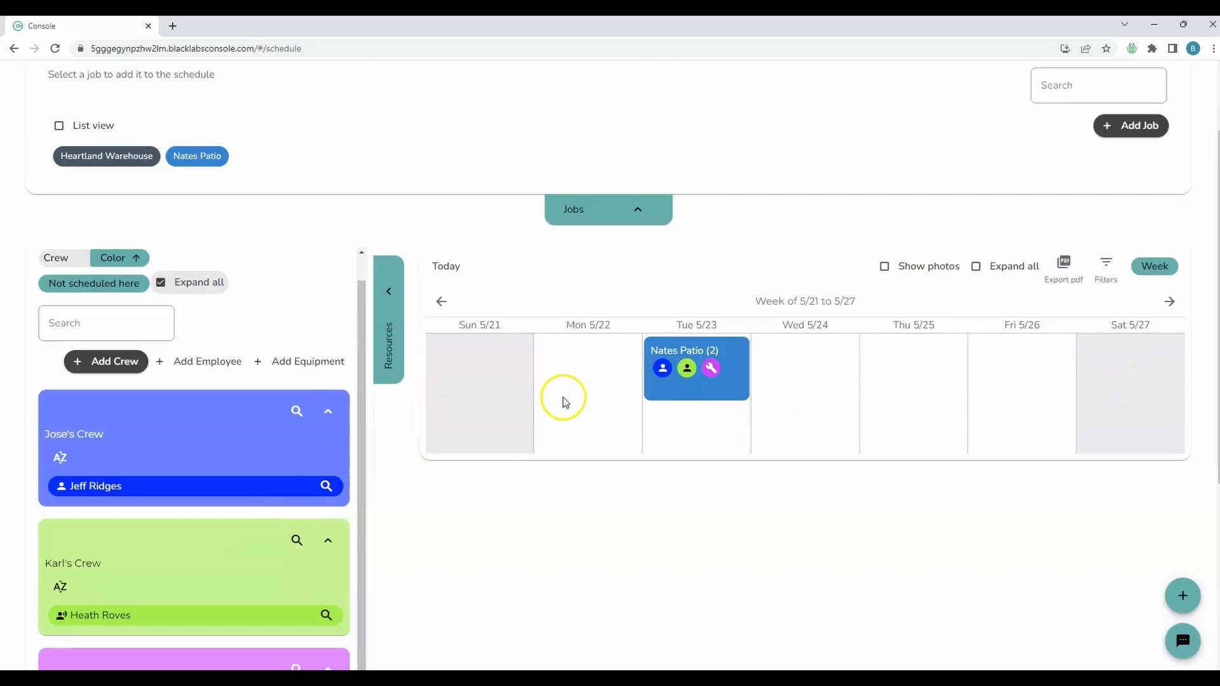
Open the day schedule for Monday 5/22 and examine which resources are not scheduled that day
{"action": "left_click", "coordinate": [588, 331]}
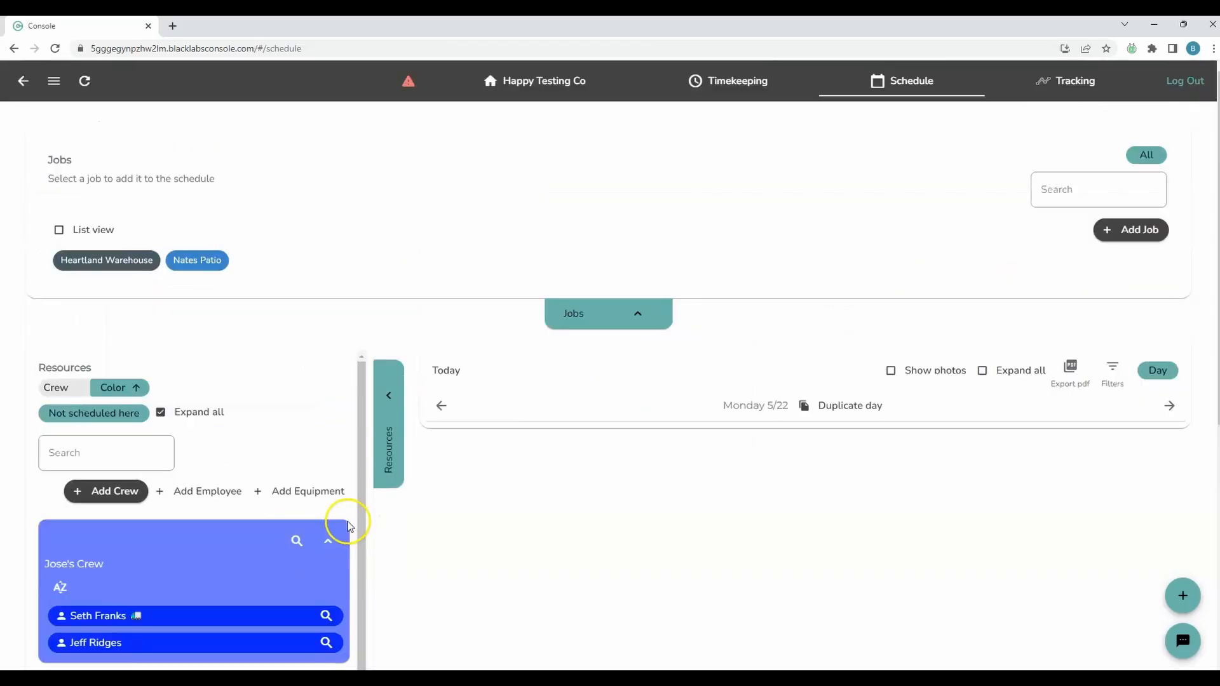
{"action": "scroll", "coordinate": [223, 455], "scroll_direction": "down", "scroll_amount": 3}
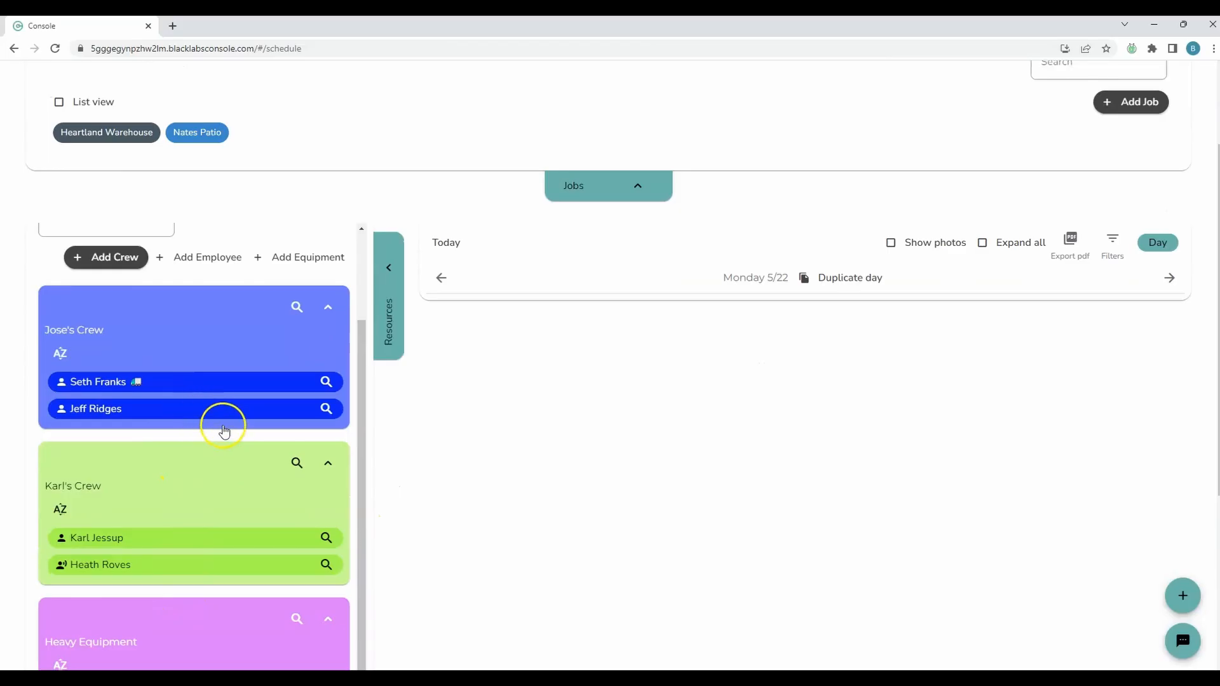
{"action": "scroll", "coordinate": [288, 440], "scroll_direction": "up", "scroll_amount": 2}
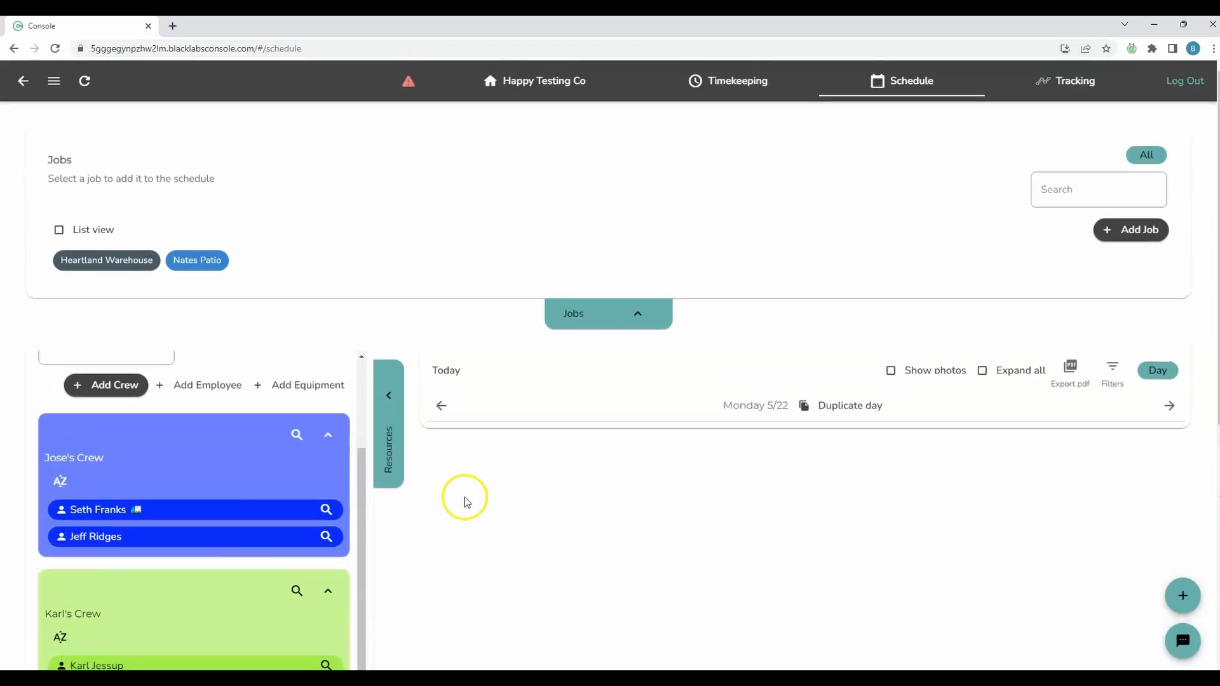
Go to Tuesday 5/23 and assign the remaining unscheduled member of the green crew to the Nates Patio job
{"action": "left_click", "coordinate": [1162, 410]}
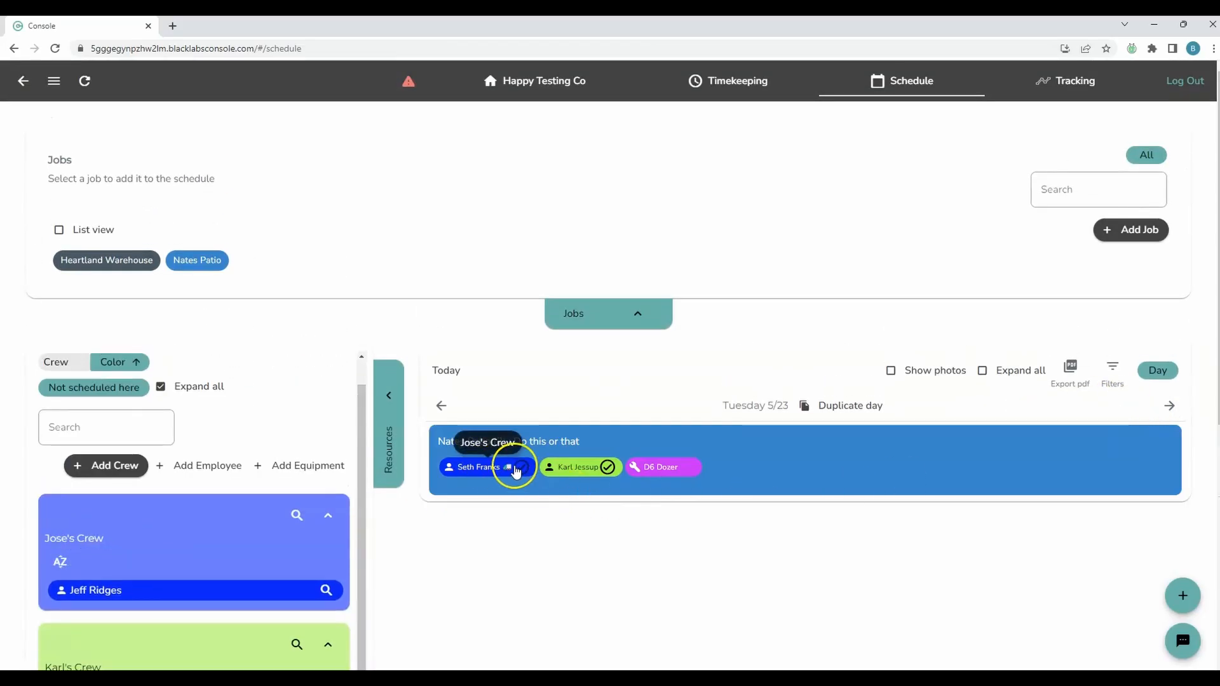
{"action": "scroll", "coordinate": [546, 613], "scroll_direction": "down", "scroll_amount": 4}
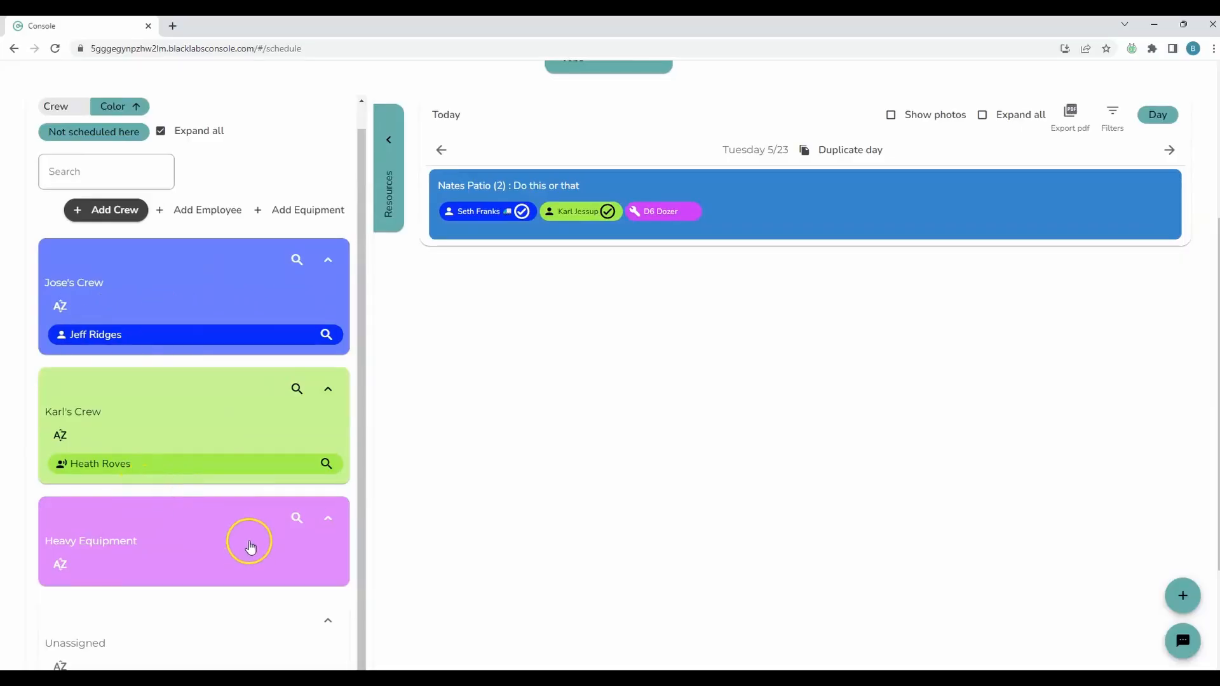
{"action": "scroll", "coordinate": [248, 542], "scroll_direction": "down", "scroll_amount": 1}
{"action": "scroll", "coordinate": [424, 425], "scroll_direction": "up", "scroll_amount": 1}
{"action": "left_click_drag", "start_coordinate": [146, 469], "coordinate": [851, 214]}
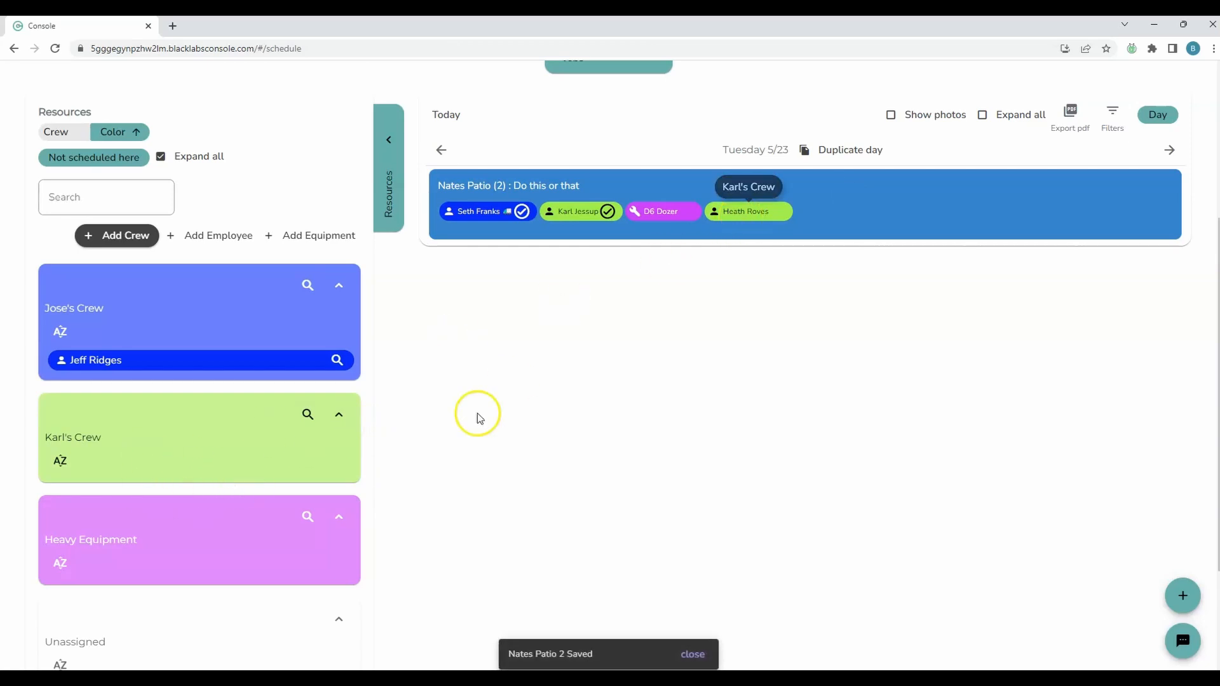
Set the resources filter back to All and switch the schedule to the Week view
{"action": "scroll", "coordinate": [580, 512], "scroll_direction": "up", "scroll_amount": 3}
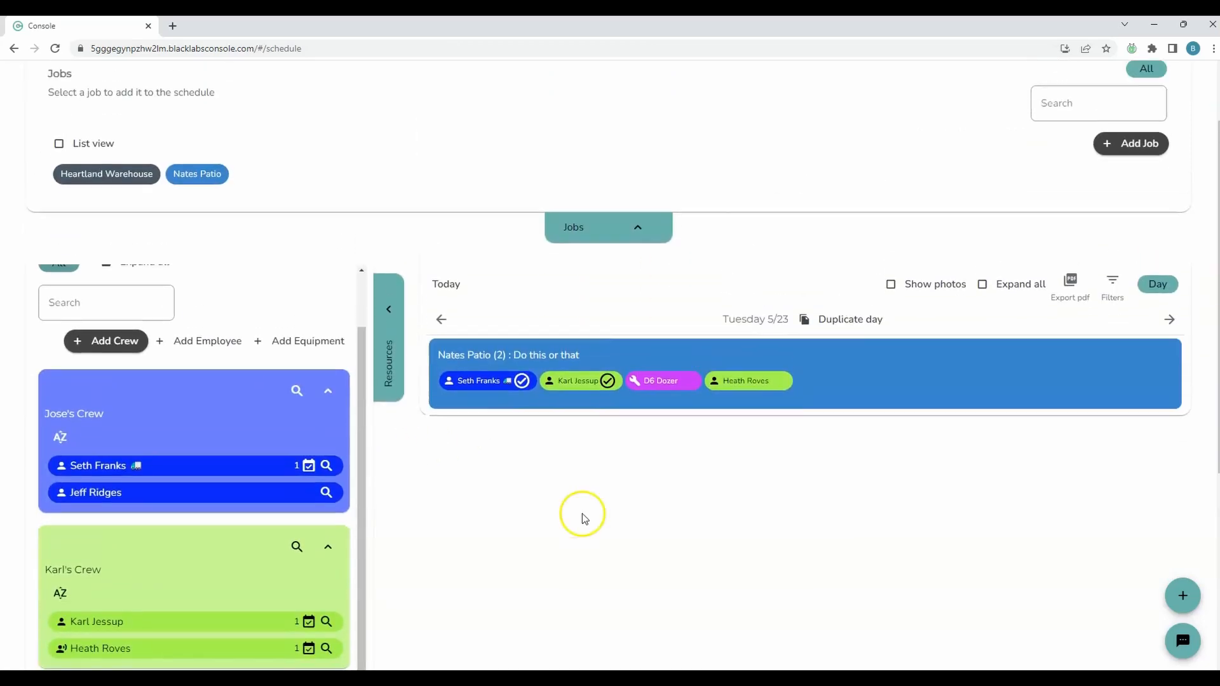
{"action": "left_click", "coordinate": [1150, 311]}
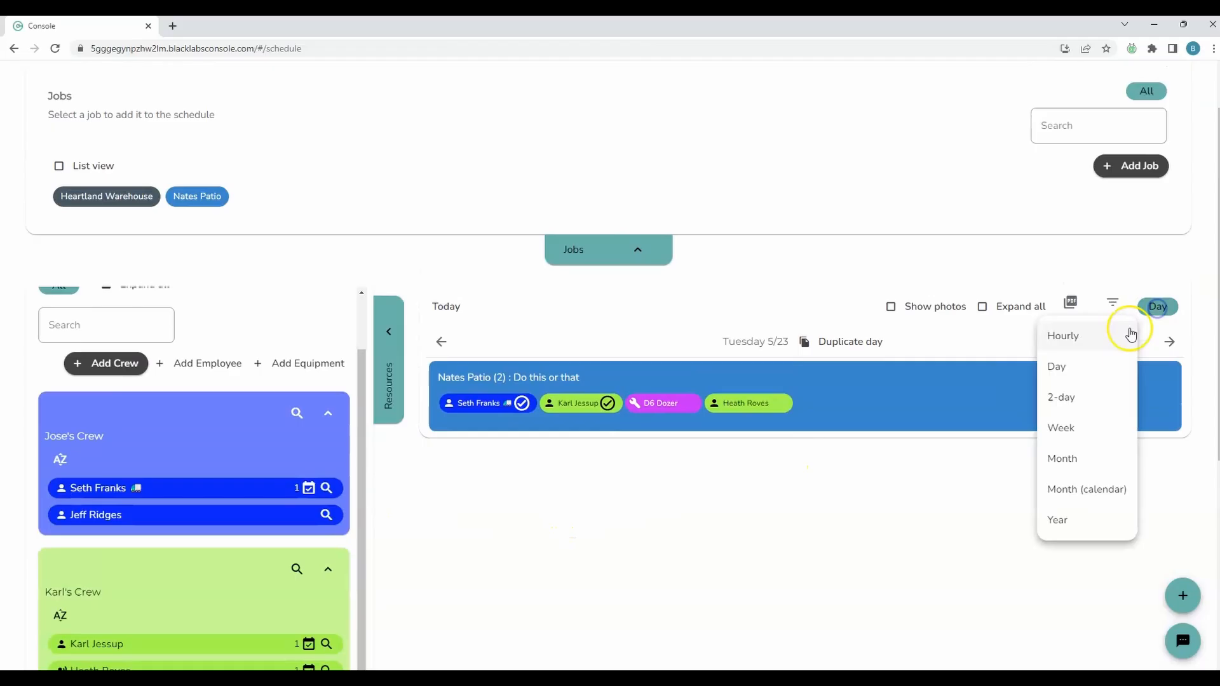
{"action": "left_click", "coordinate": [1076, 433]}
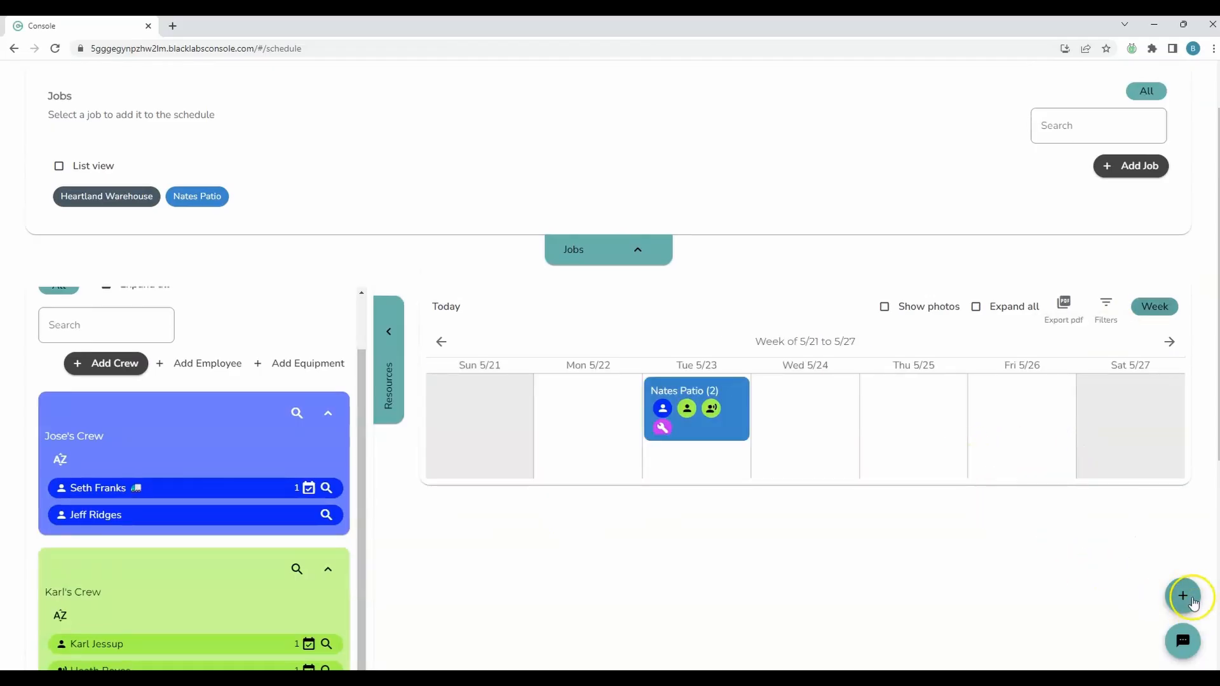
{"action": "left_click", "coordinate": [1184, 599]}
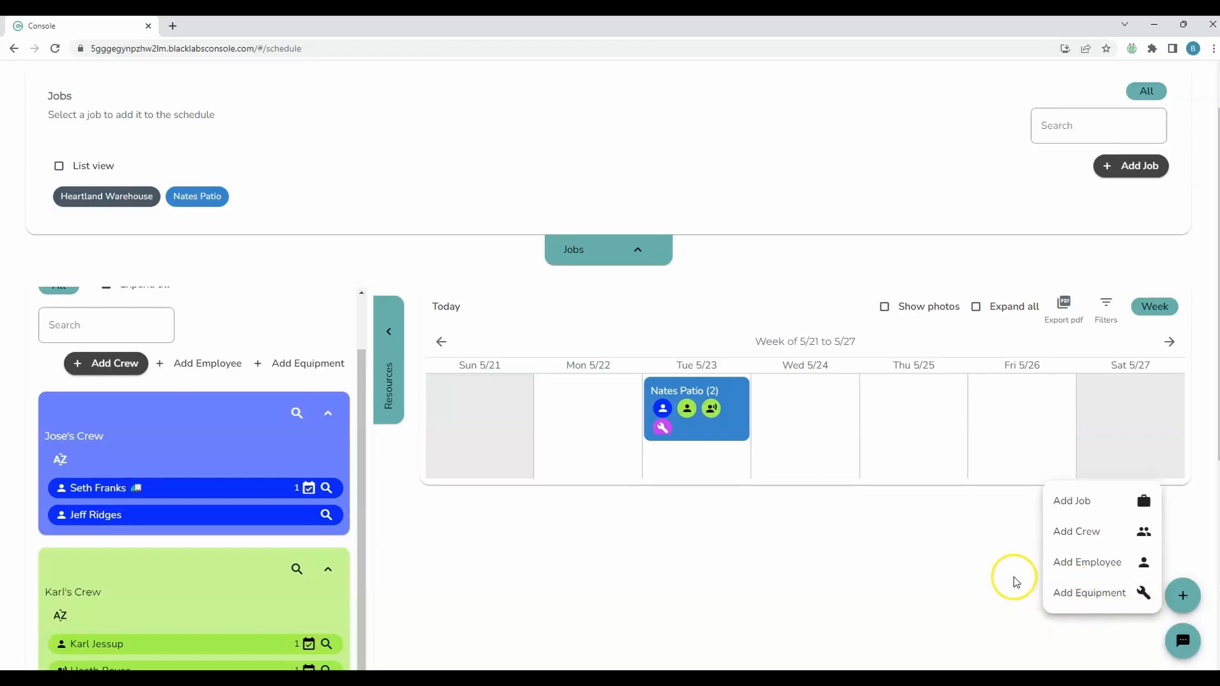
{"action": "left_click", "coordinate": [984, 575]}
Start a custom message, select all members of both crews as recipients, and check the selected list
{"action": "left_click", "coordinate": [1166, 642]}
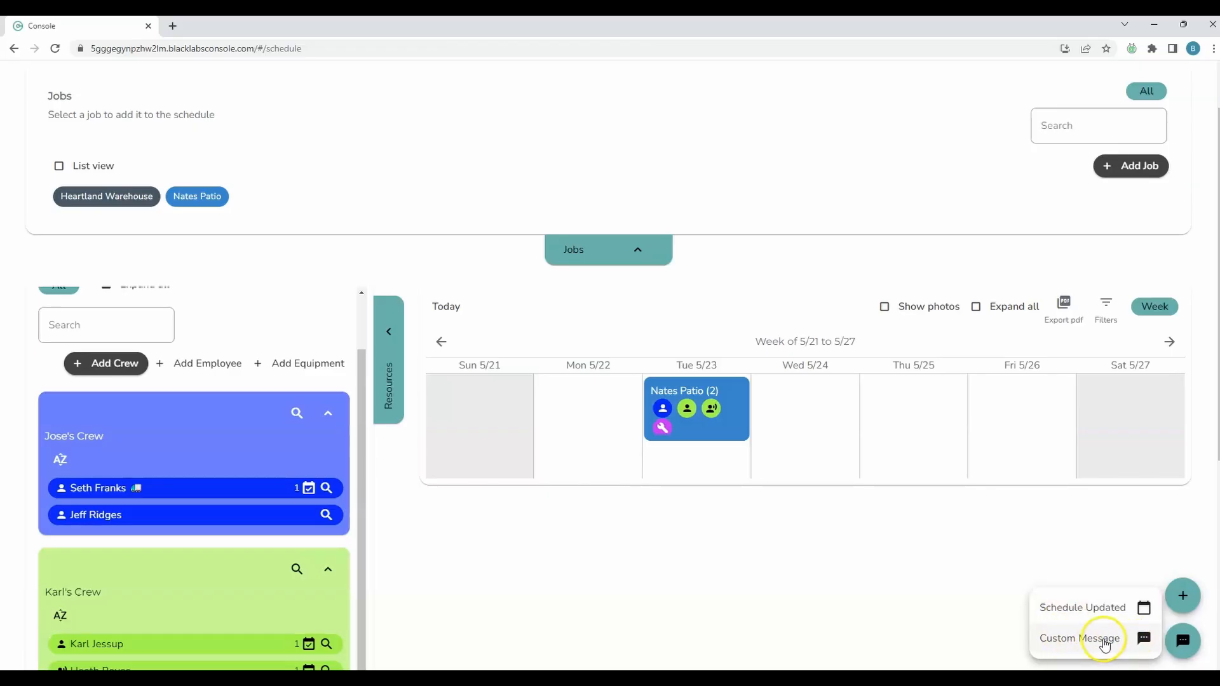
{"action": "left_click", "coordinate": [1127, 643]}
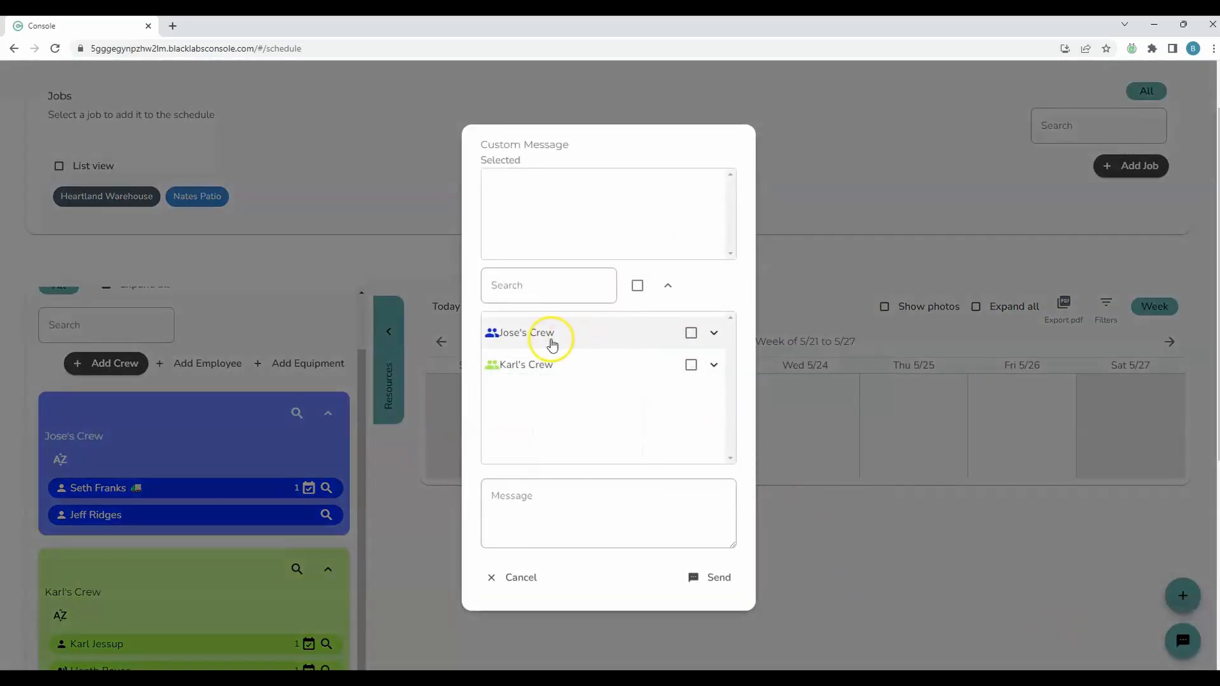
{"action": "left_click", "coordinate": [638, 286]}
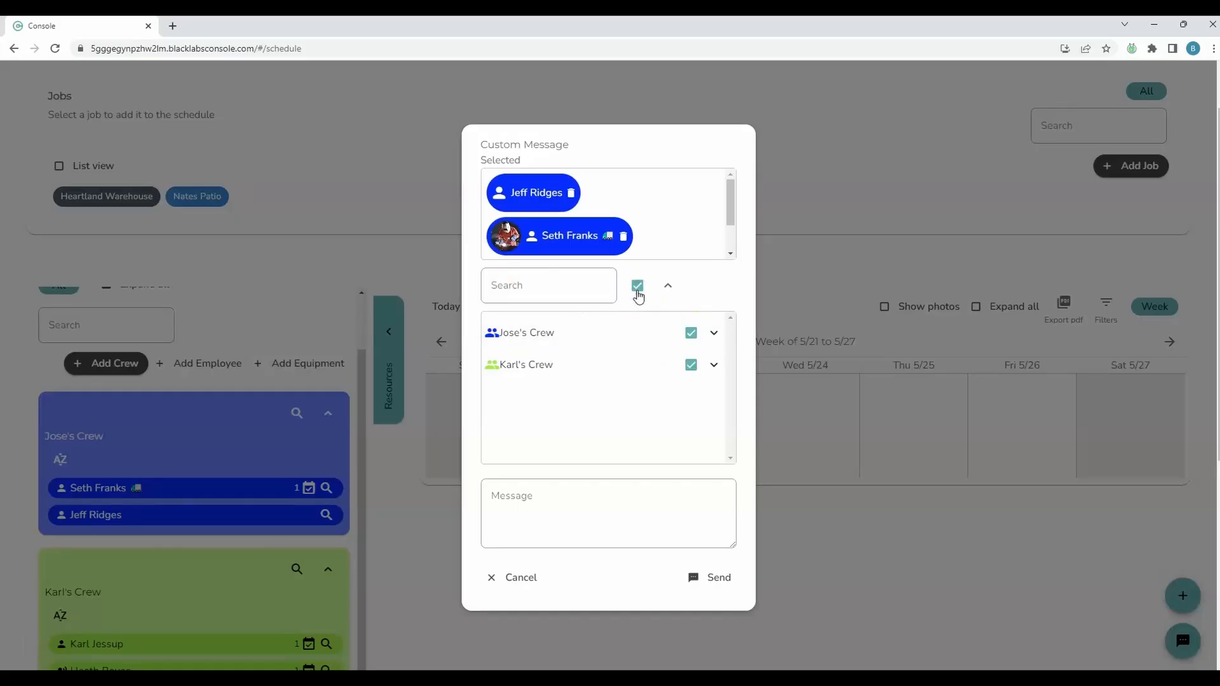
{"action": "left_click", "coordinate": [637, 285]}
{"action": "left_click", "coordinate": [637, 286]}
{"action": "left_click", "coordinate": [727, 174]}
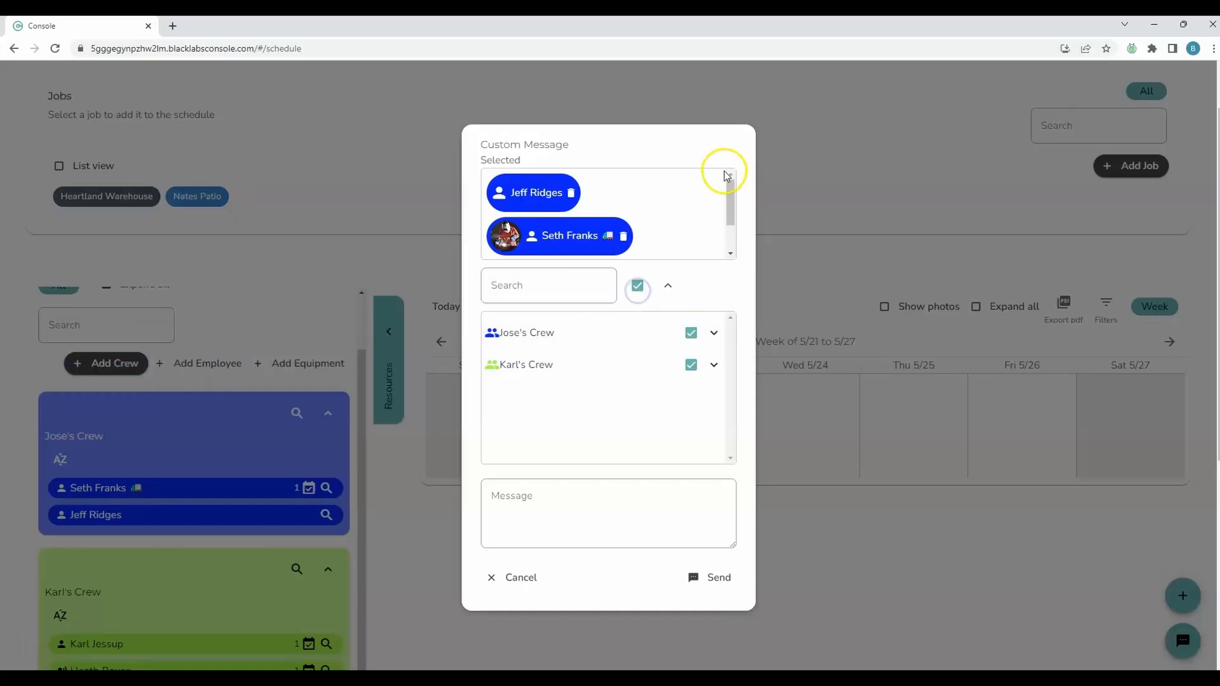
{"action": "left_click_drag", "start_coordinate": [726, 174], "coordinate": [711, 216]}
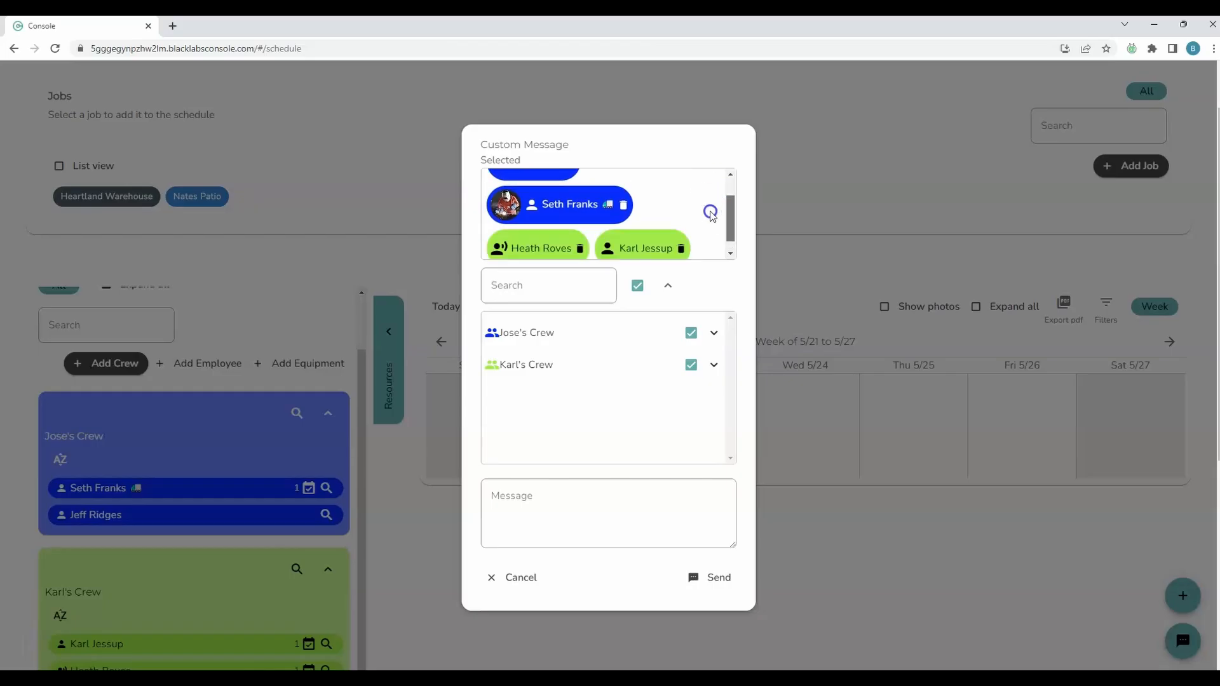
Clear all message recipients, try selecting only the blue crew, and deselect it again
{"action": "left_click", "coordinate": [638, 286]}
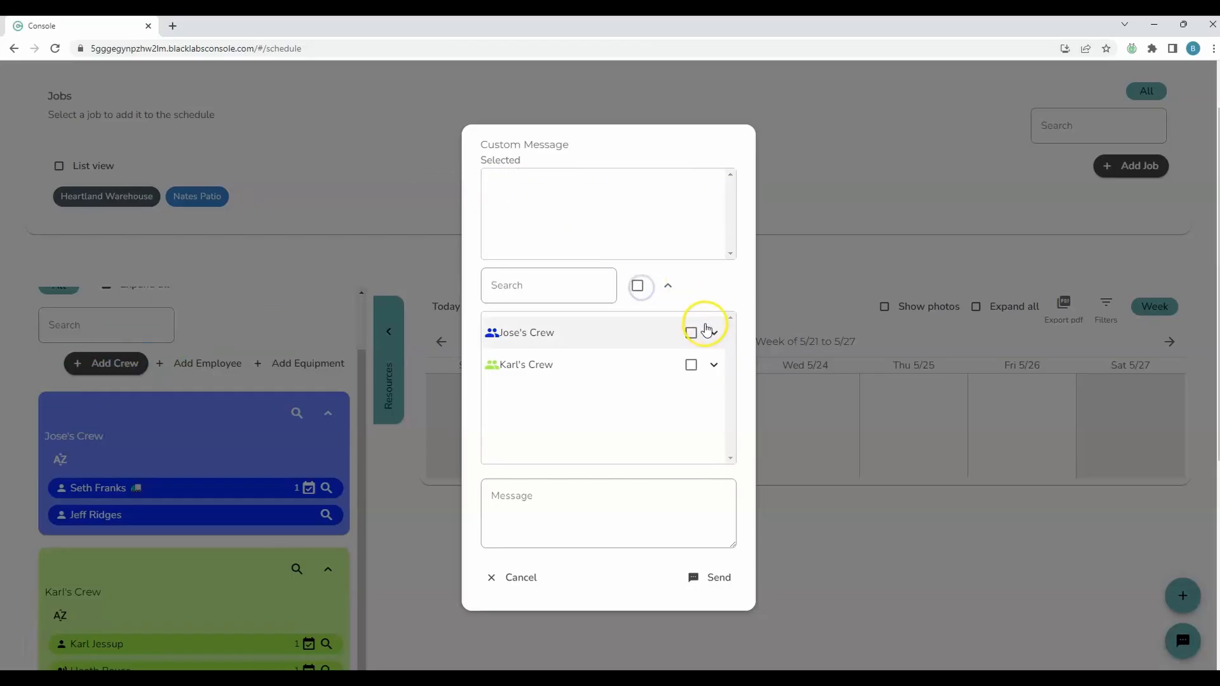
{"action": "left_click", "coordinate": [691, 332]}
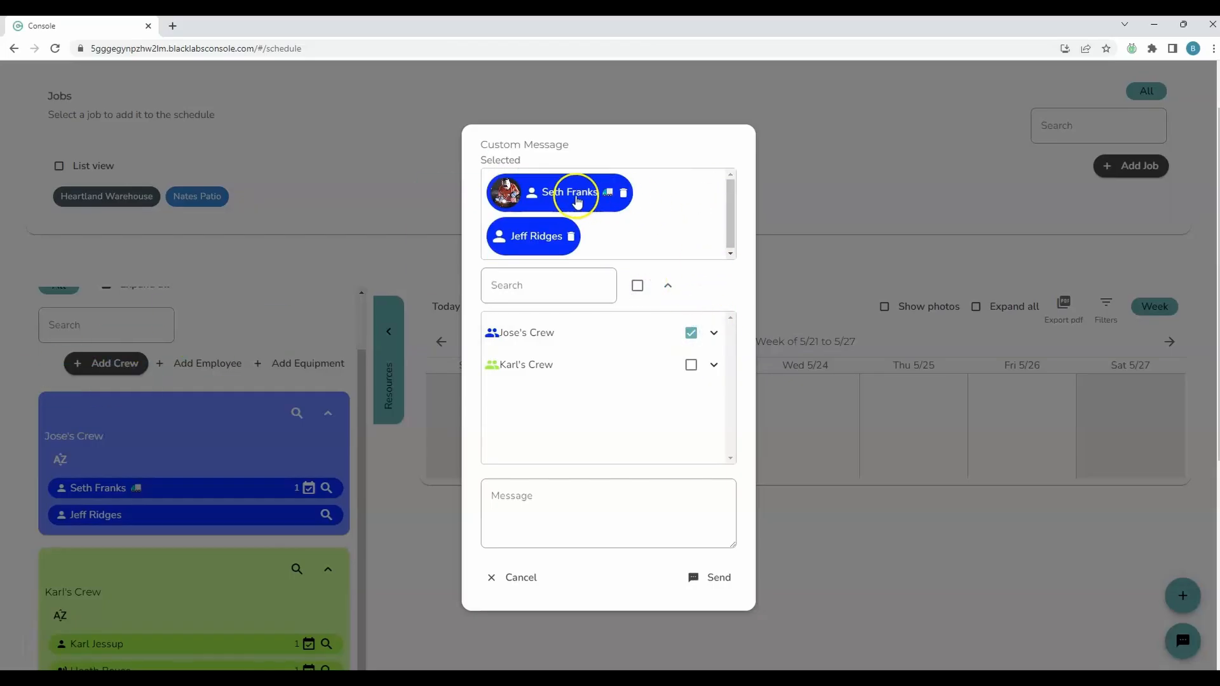
{"action": "left_click", "coordinate": [690, 333]}
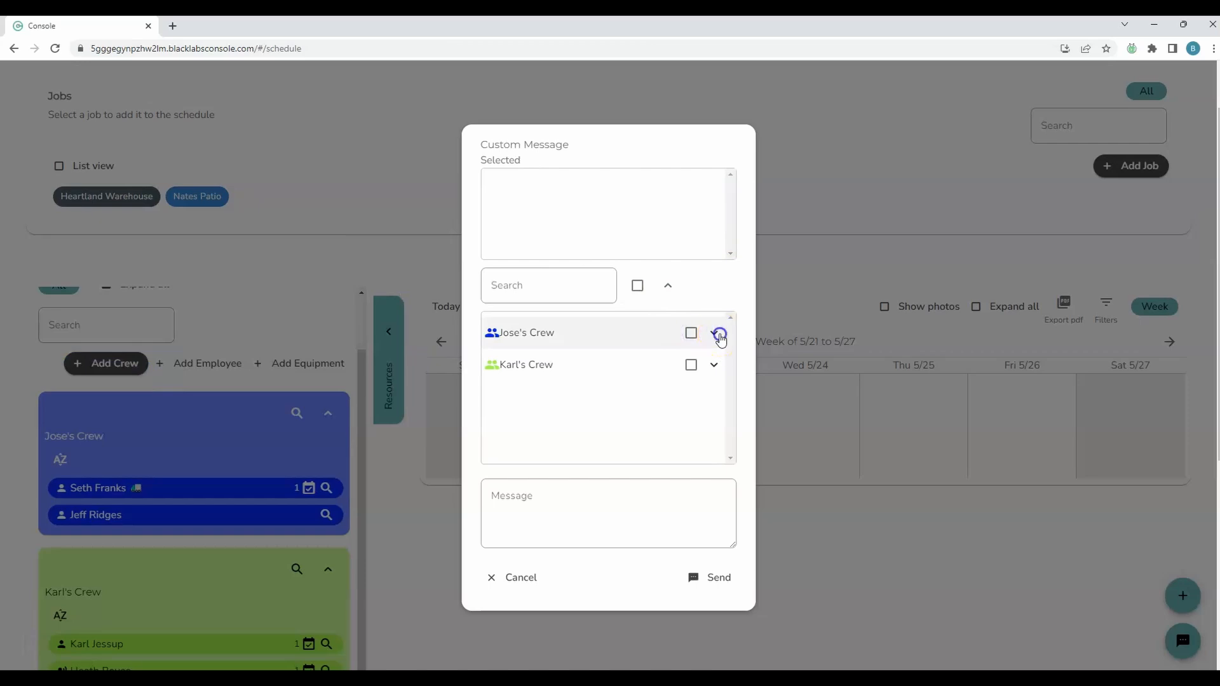
Expand the blue crew, try selecting the first member of each crew as individual recipients, and deselect both
{"action": "left_click", "coordinate": [719, 333]}
{"action": "left_click", "coordinate": [699, 364]}
{"action": "left_click", "coordinate": [711, 424]}
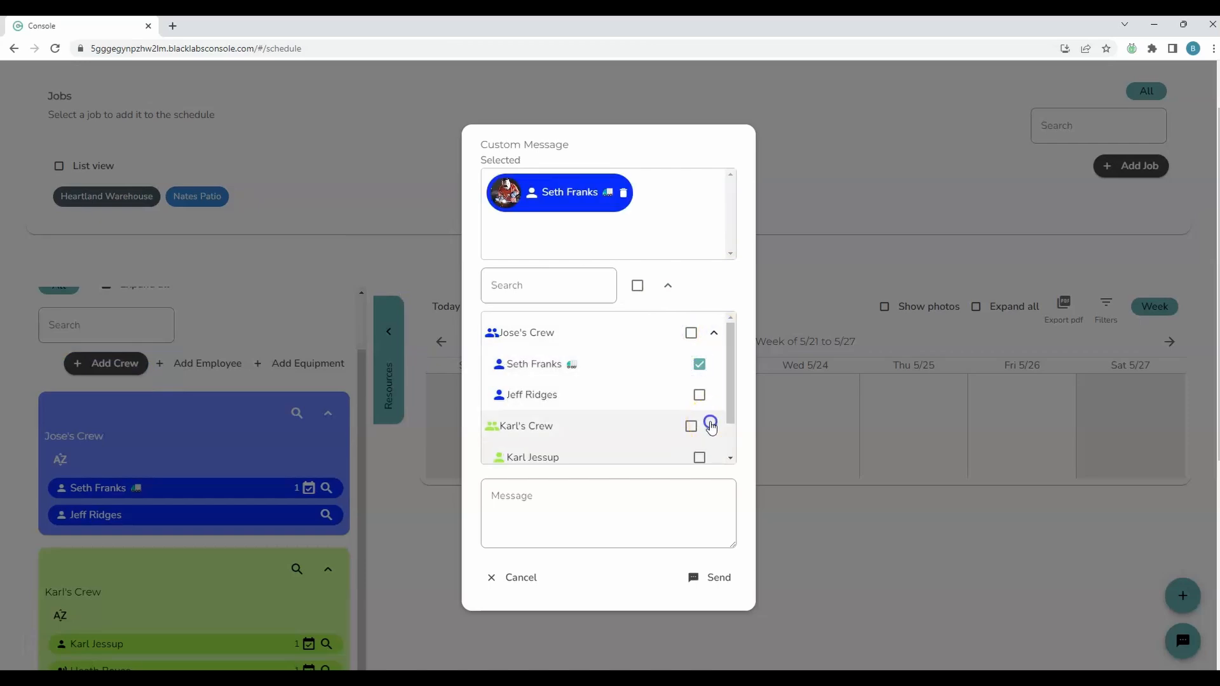
{"action": "scroll", "coordinate": [705, 419], "scroll_direction": "down", "scroll_amount": 1}
{"action": "left_click", "coordinate": [699, 412]}
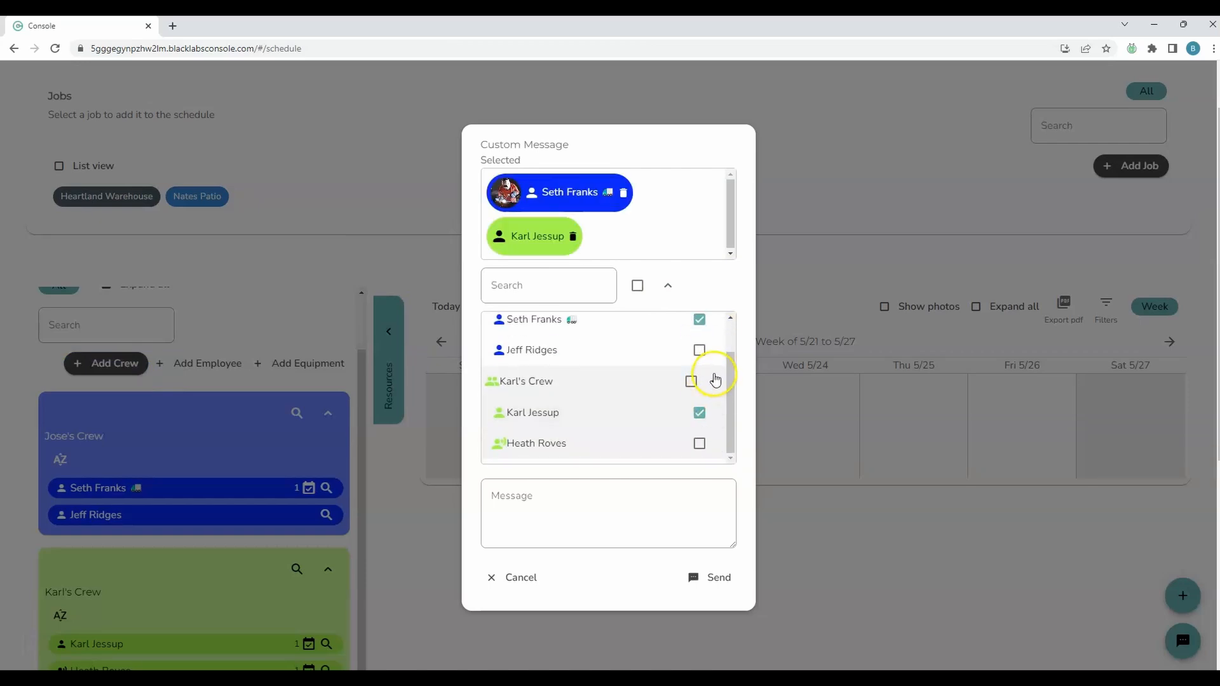
{"action": "left_click", "coordinate": [699, 412]}
{"action": "left_click", "coordinate": [699, 319]}
{"action": "scroll", "coordinate": [699, 367], "scroll_direction": "up", "scroll_amount": 1}
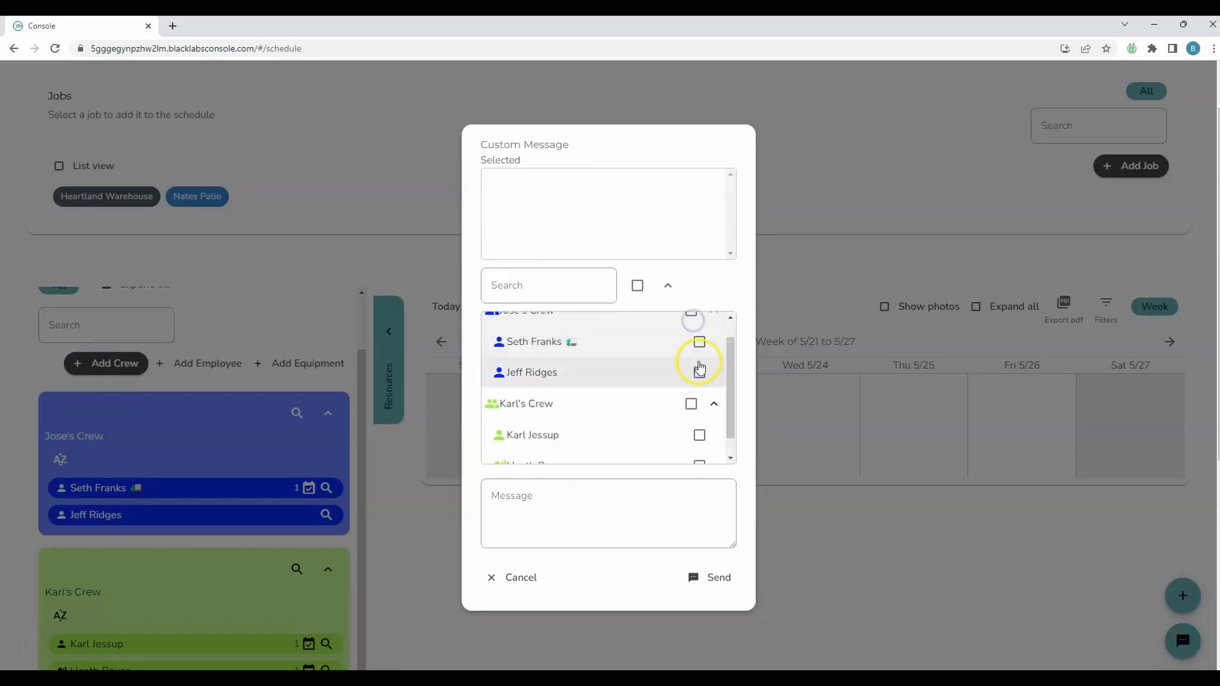
Select all crew members as recipients of the custom message and start the message text
{"action": "left_click", "coordinate": [638, 287]}
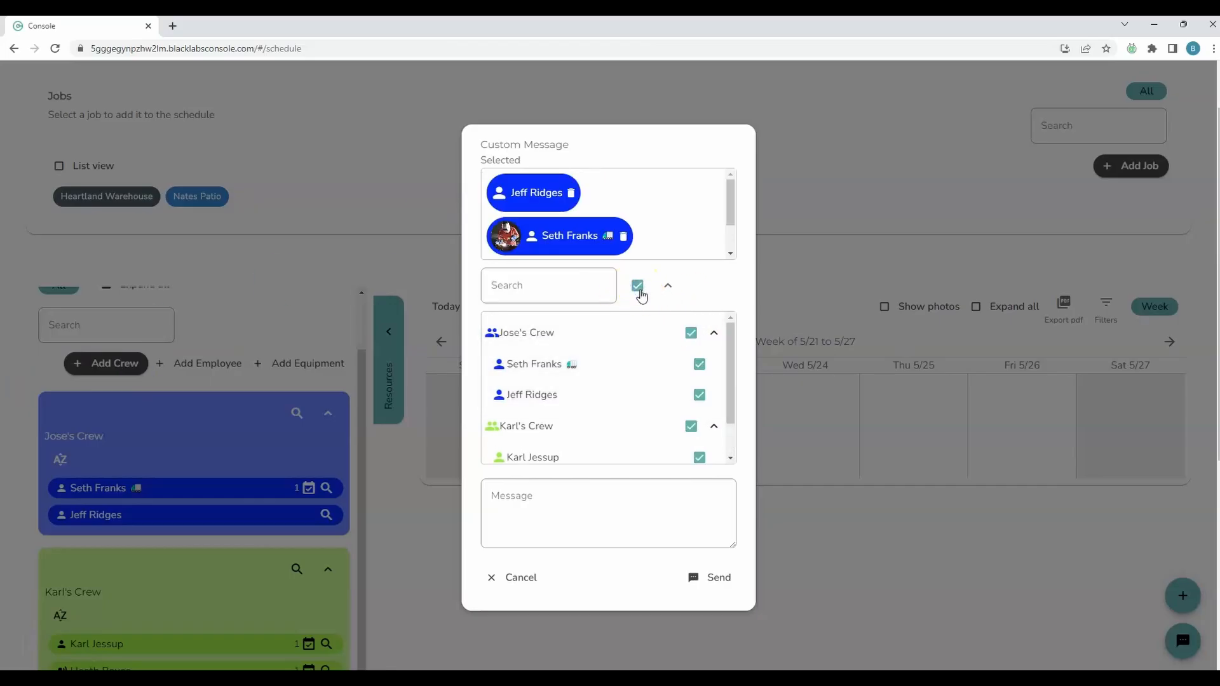
{"action": "left_click", "coordinate": [621, 496]}
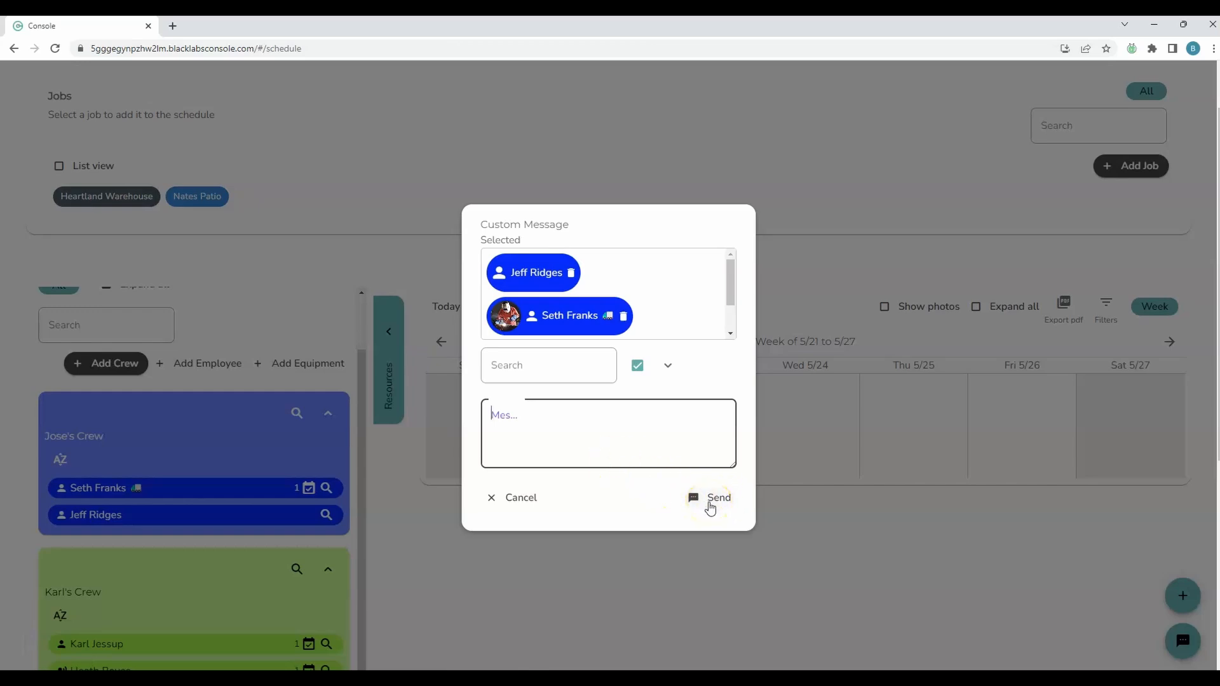
Save the Heartland Warehouse job on Tuesday 5/23 with one blue crew member assigned, and open that day's schedule
{"action": "left_click", "coordinate": [751, 593]}
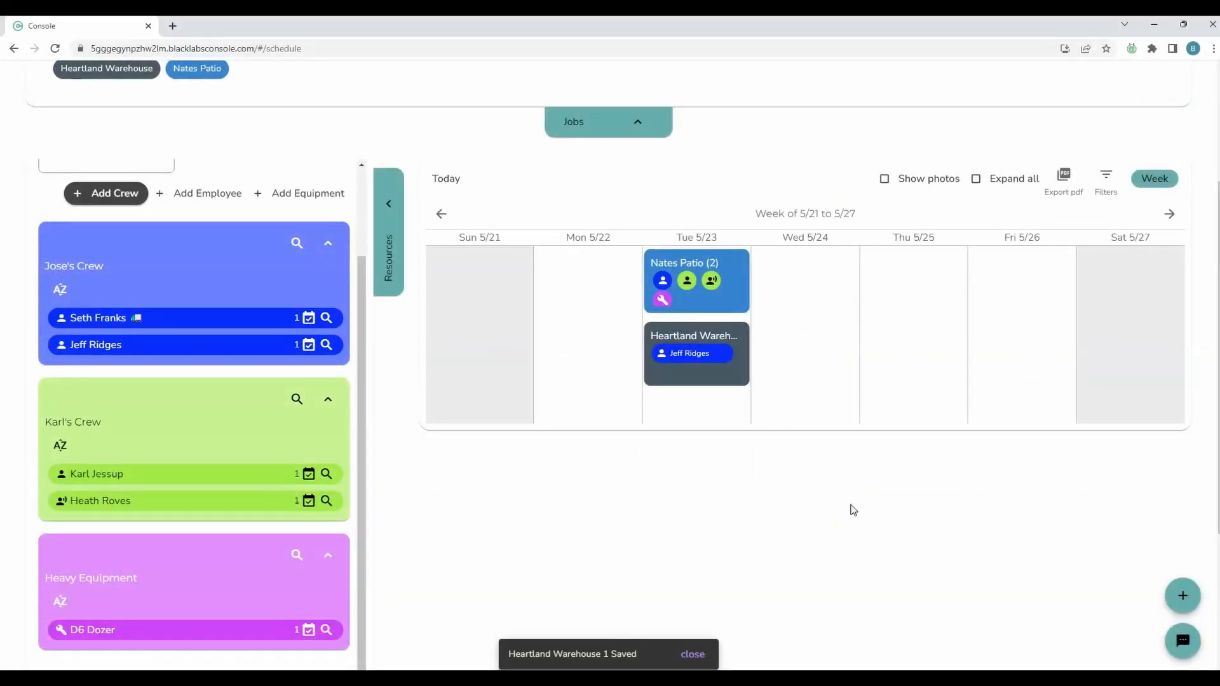
{"action": "left_click", "coordinate": [985, 179]}
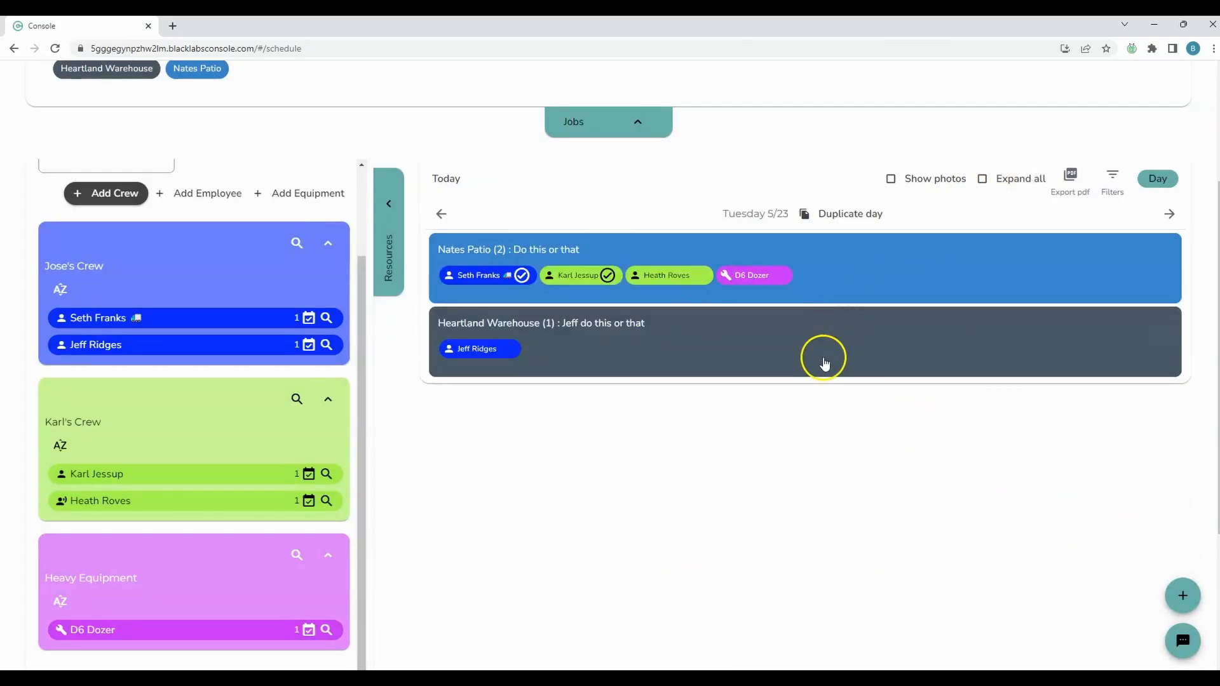
Send the event info for the Tuesday 5/23 jobs to the employees and confirm the request
{"action": "left_click", "coordinate": [1177, 654]}
{"action": "left_click", "coordinate": [1178, 644]}
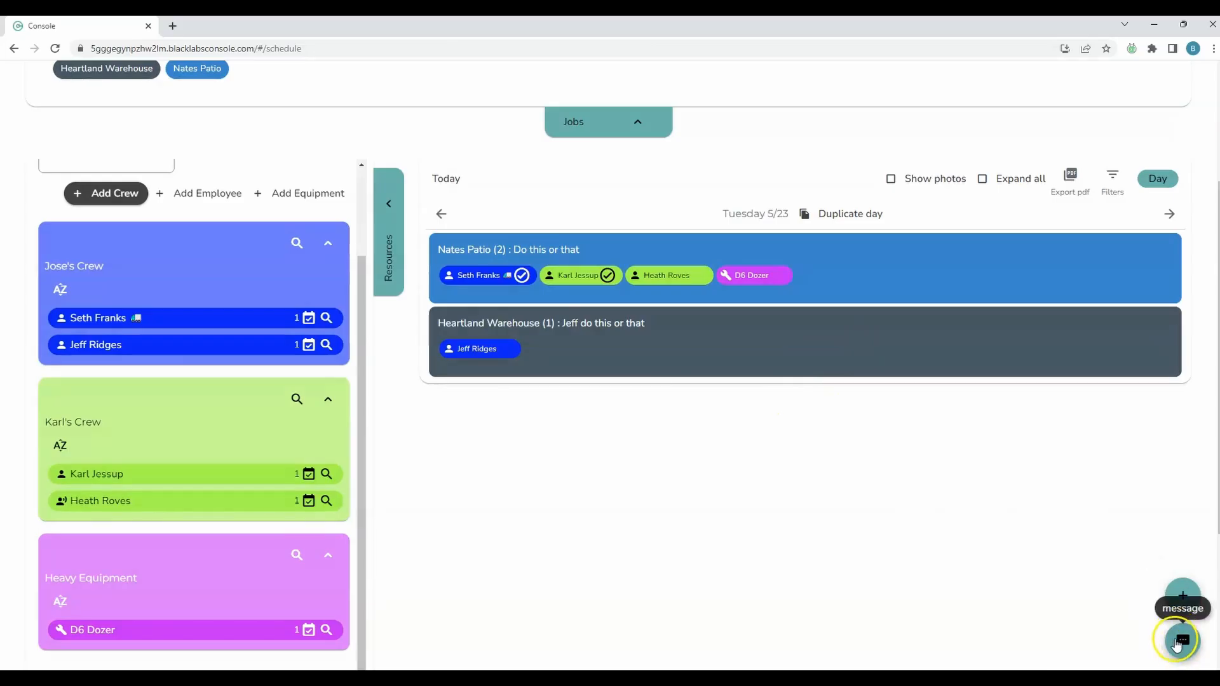
{"action": "left_click", "coordinate": [1174, 644]}
{"action": "left_click", "coordinate": [1084, 613]}
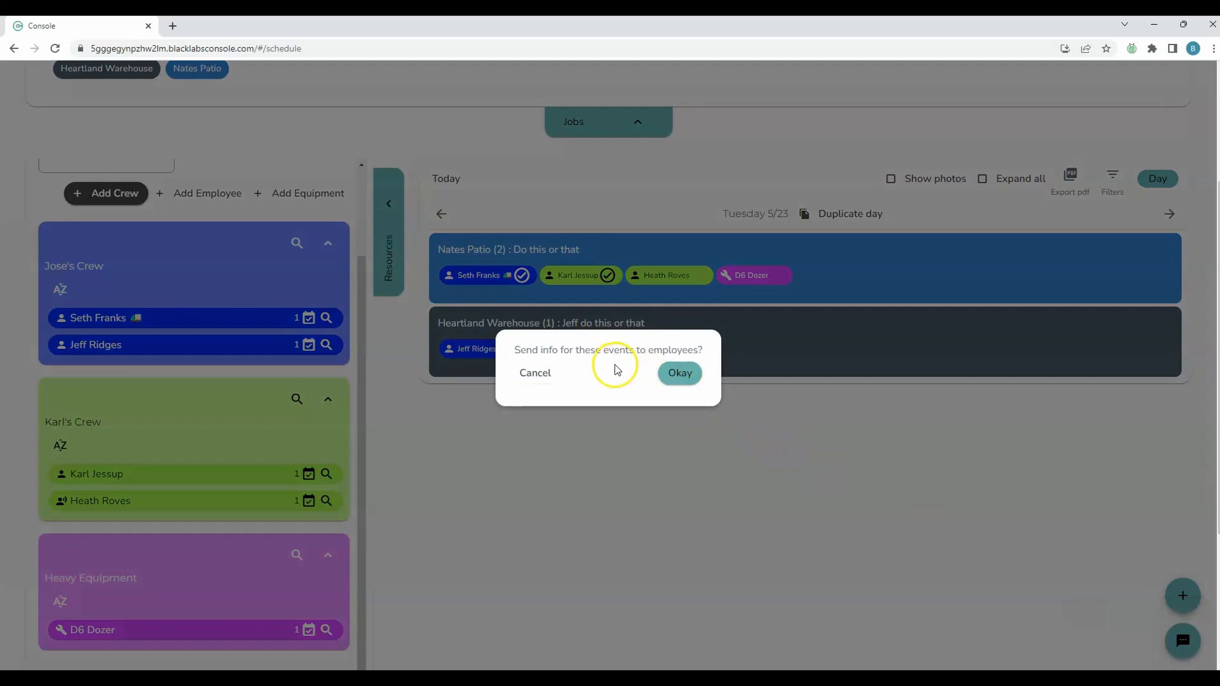
{"action": "left_click", "coordinate": [656, 369]}
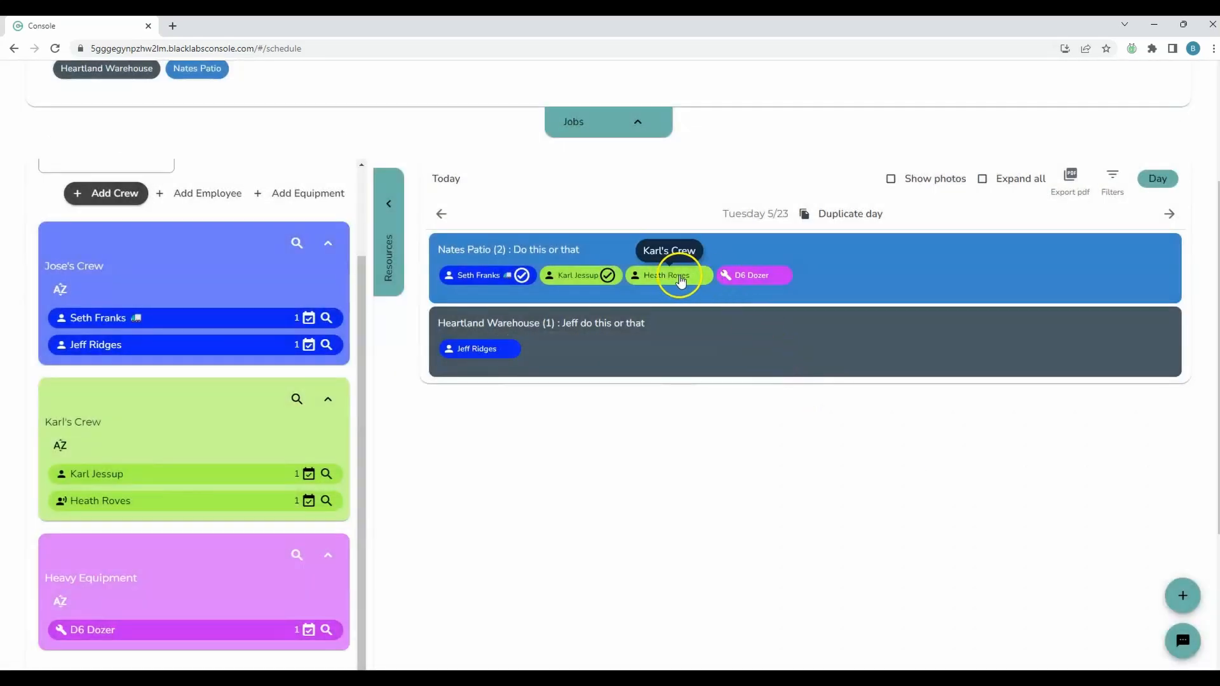
Review the Nates Patio event's details and its option for notifying the crew about the event note, without changing anything
{"action": "left_click", "coordinate": [837, 284]}
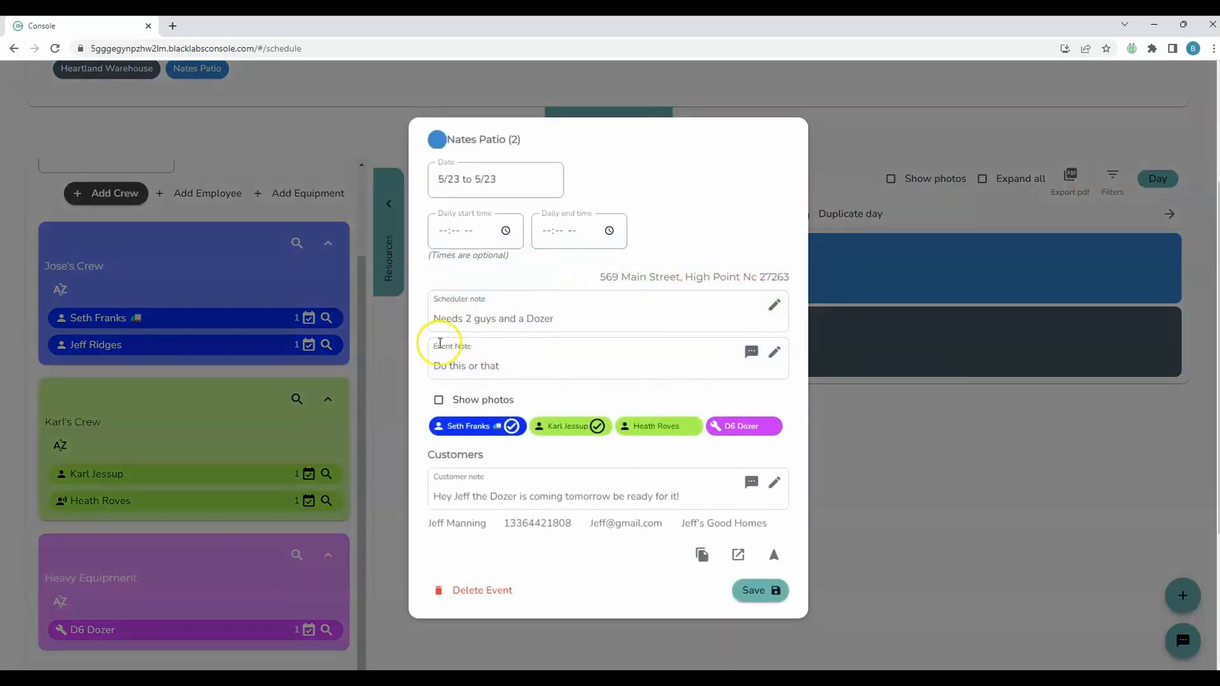
{"action": "left_click", "coordinate": [974, 518]}
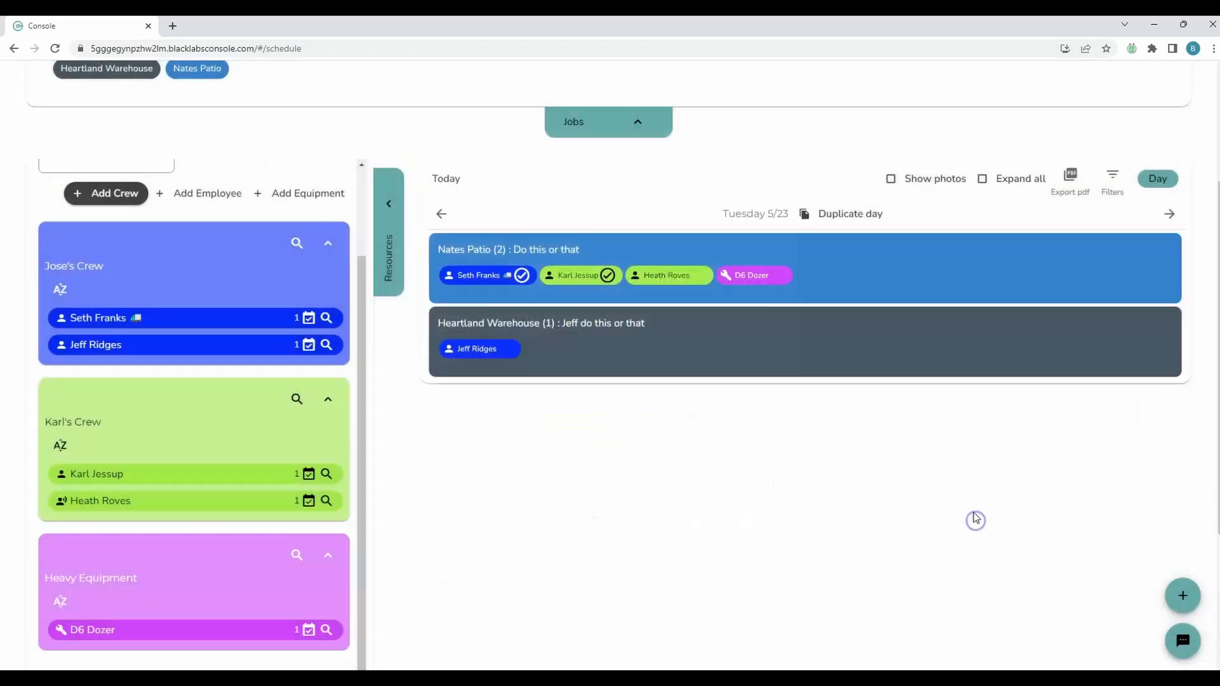
{"action": "left_click", "coordinate": [836, 283]}
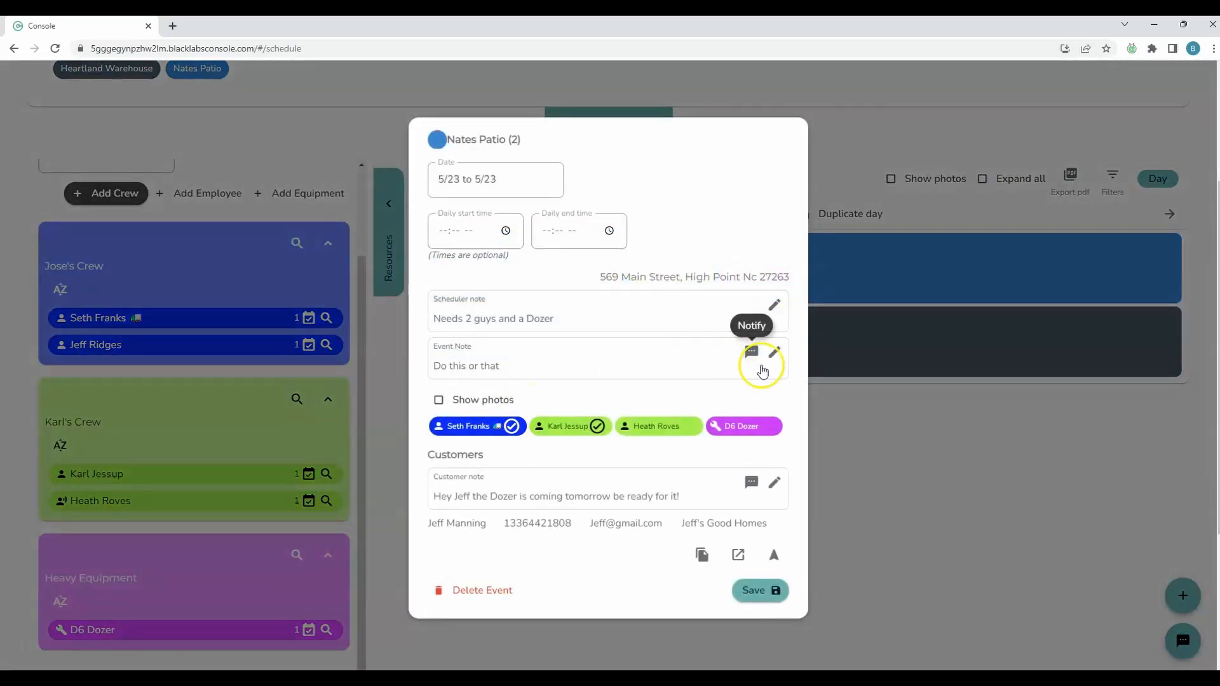
{"action": "left_click", "coordinate": [999, 468]}
Check the message options in day view, and switch the schedule to week view to compare the options offered there
{"action": "left_click", "coordinate": [1183, 640]}
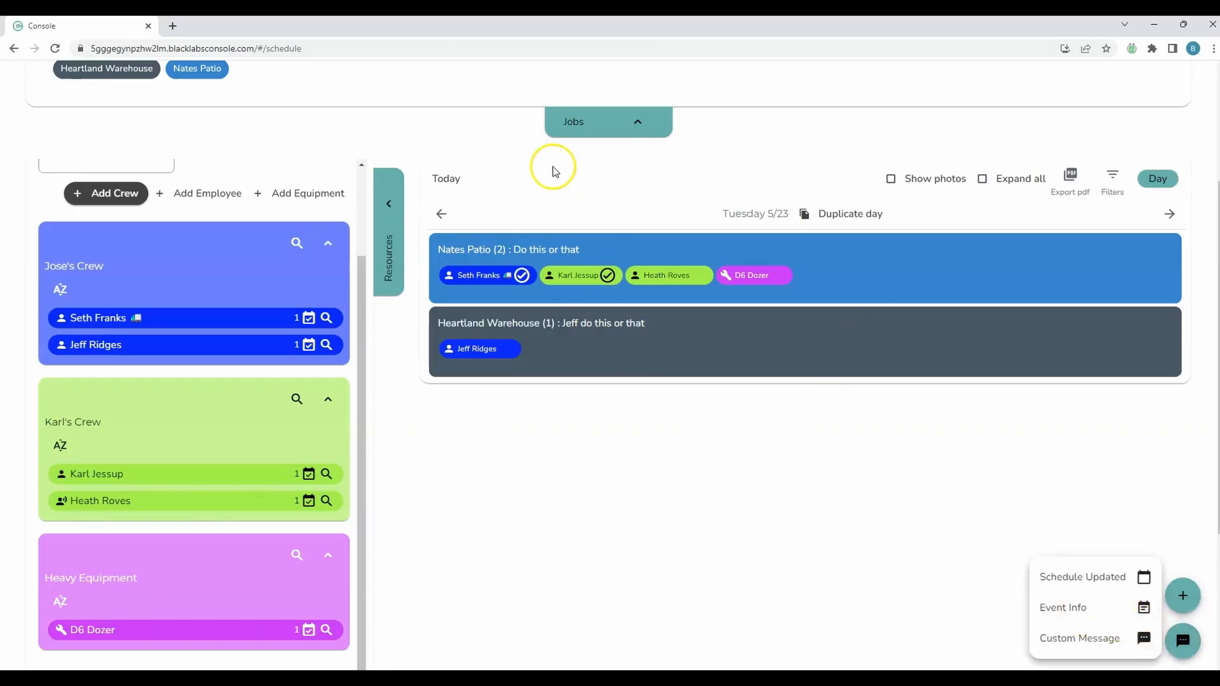
{"action": "left_click", "coordinate": [1148, 189]}
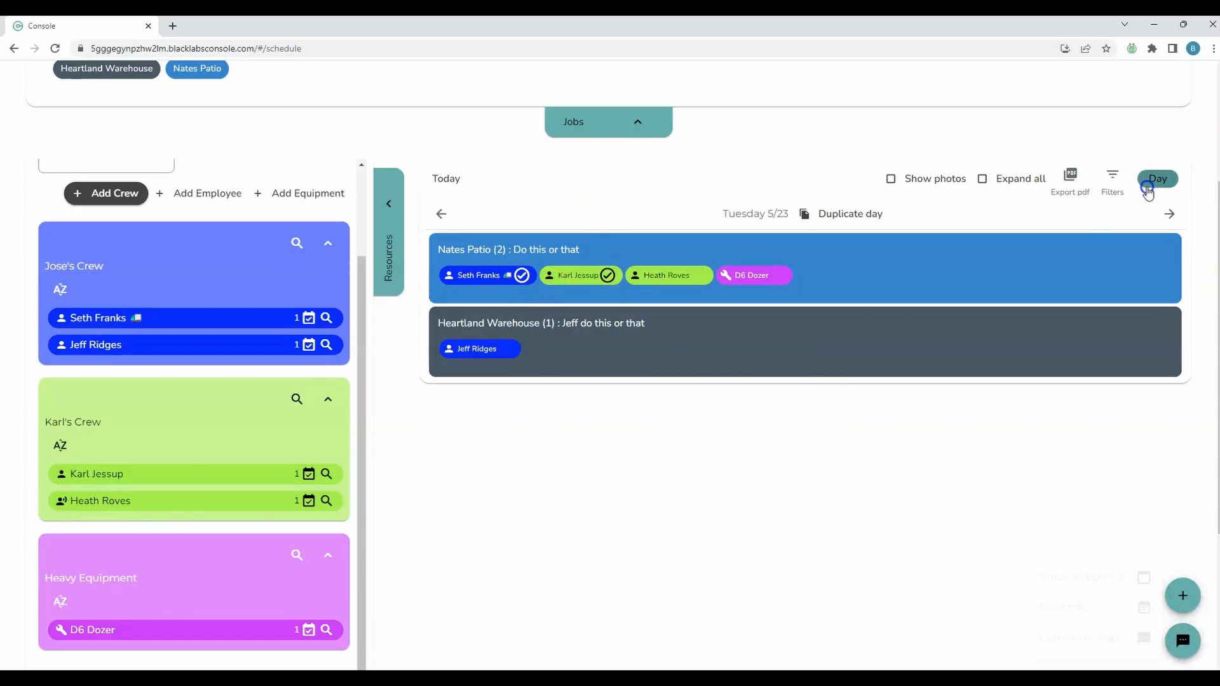
{"action": "left_click", "coordinate": [1079, 304]}
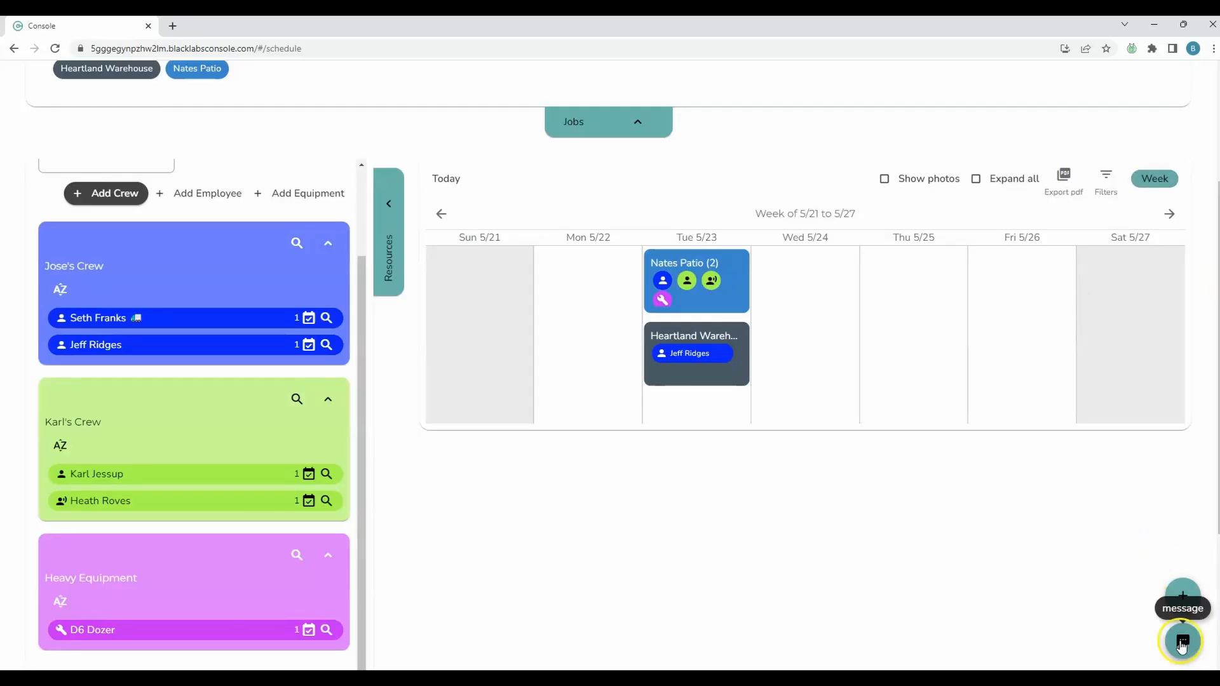
{"action": "left_click", "coordinate": [1181, 643]}
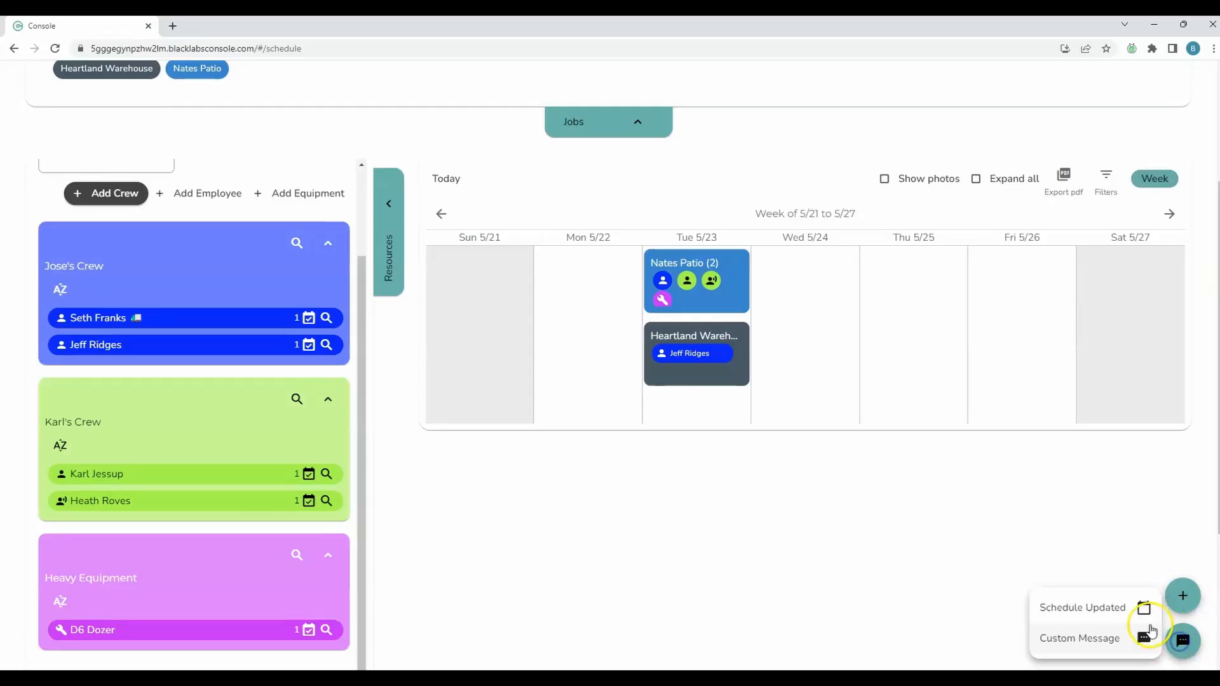
{"action": "left_click", "coordinate": [701, 238]}
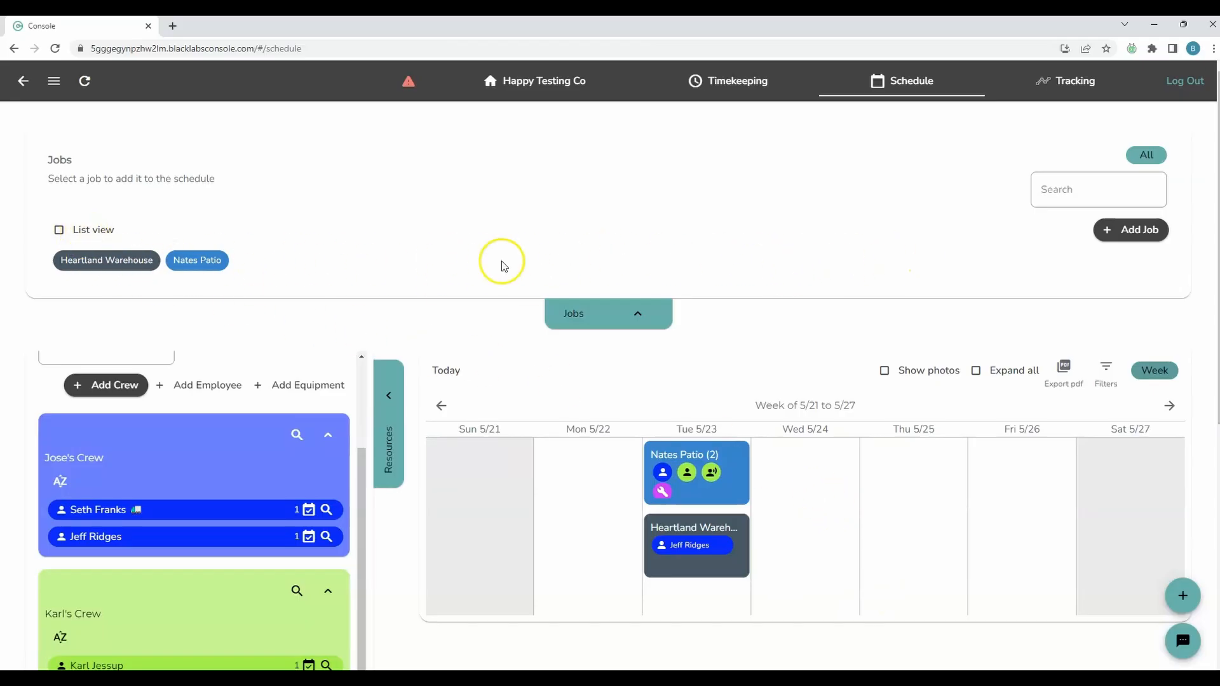
Show the jobs in list view and check the Google Maps directions to Heartland Warehouse before returning to the Console schedule
{"action": "left_click", "coordinate": [82, 231]}
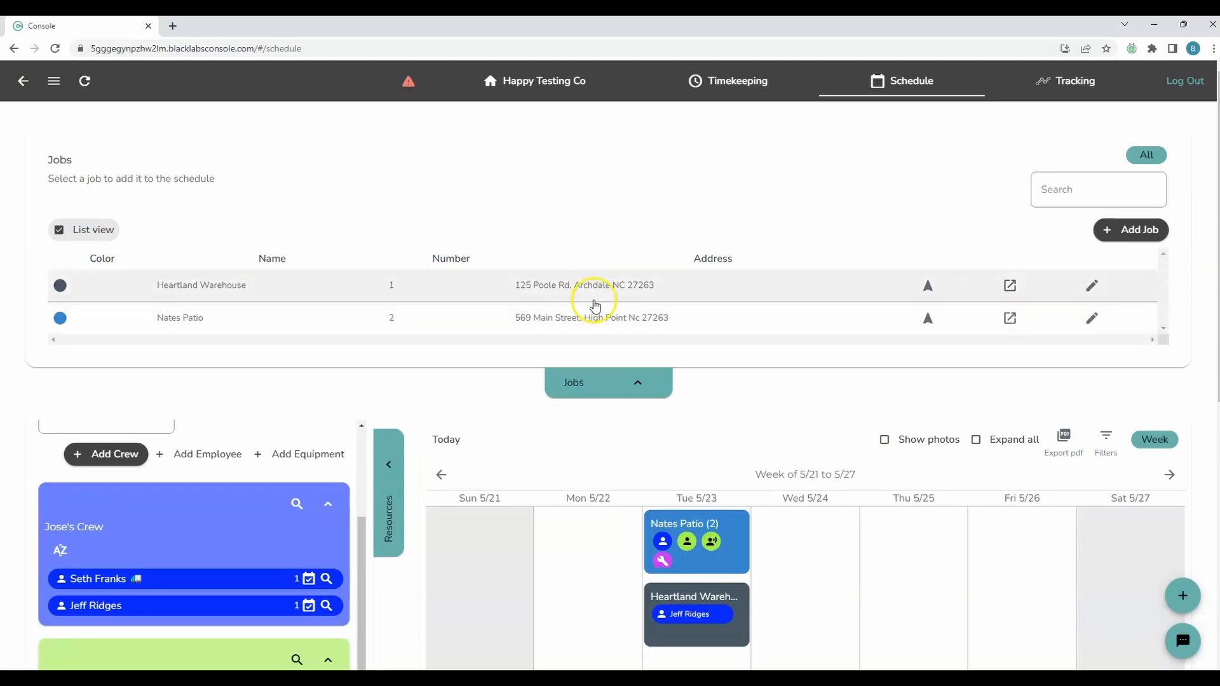
{"action": "scroll", "coordinate": [595, 303], "scroll_direction": "down", "scroll_amount": 1}
{"action": "scroll", "coordinate": [595, 304], "scroll_direction": "up", "scroll_amount": 1}
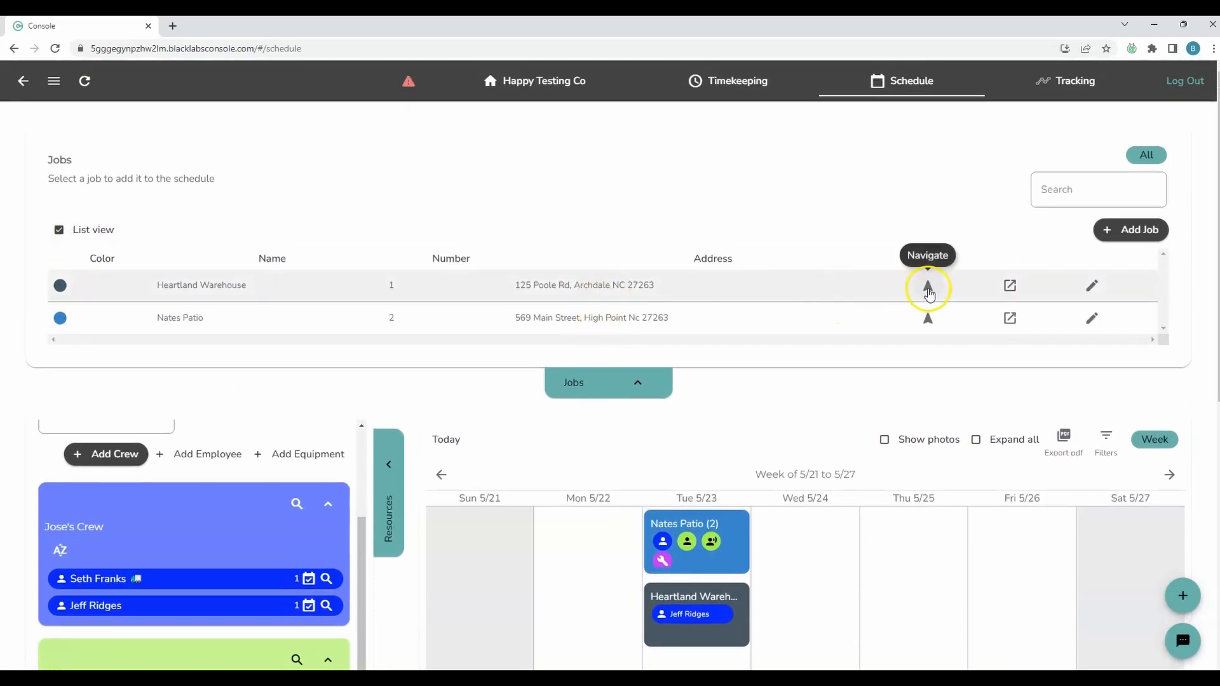
{"action": "left_click", "coordinate": [927, 294]}
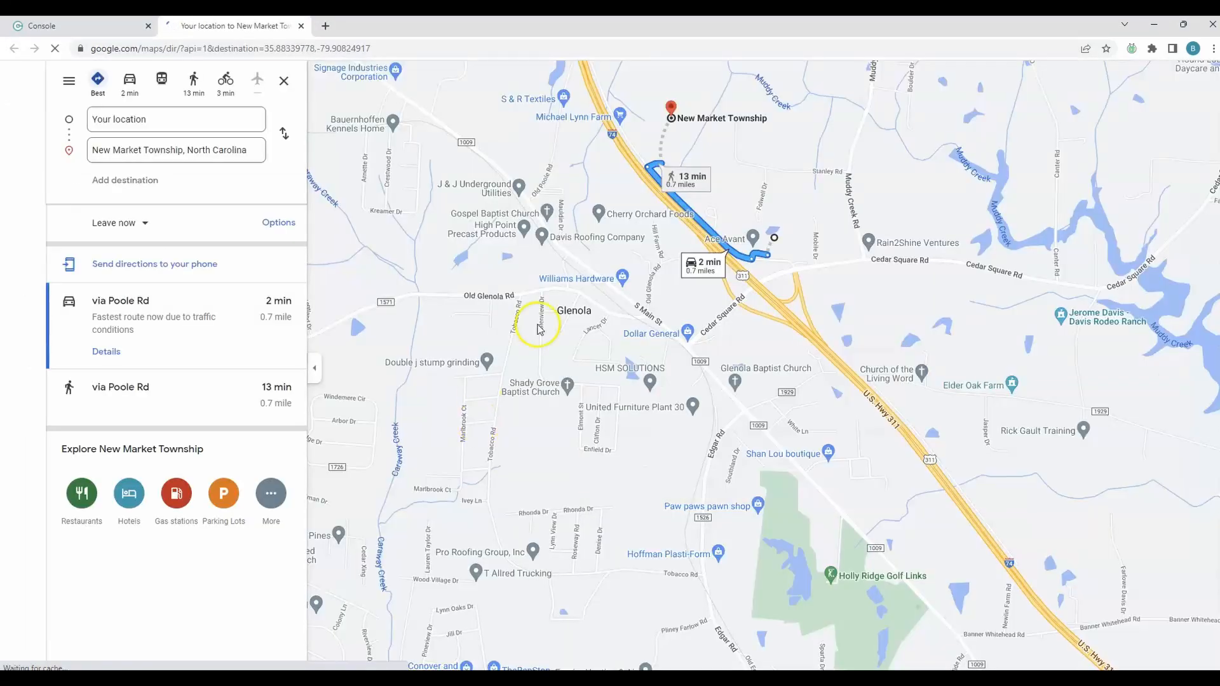
{"action": "left_click", "coordinate": [81, 29]}
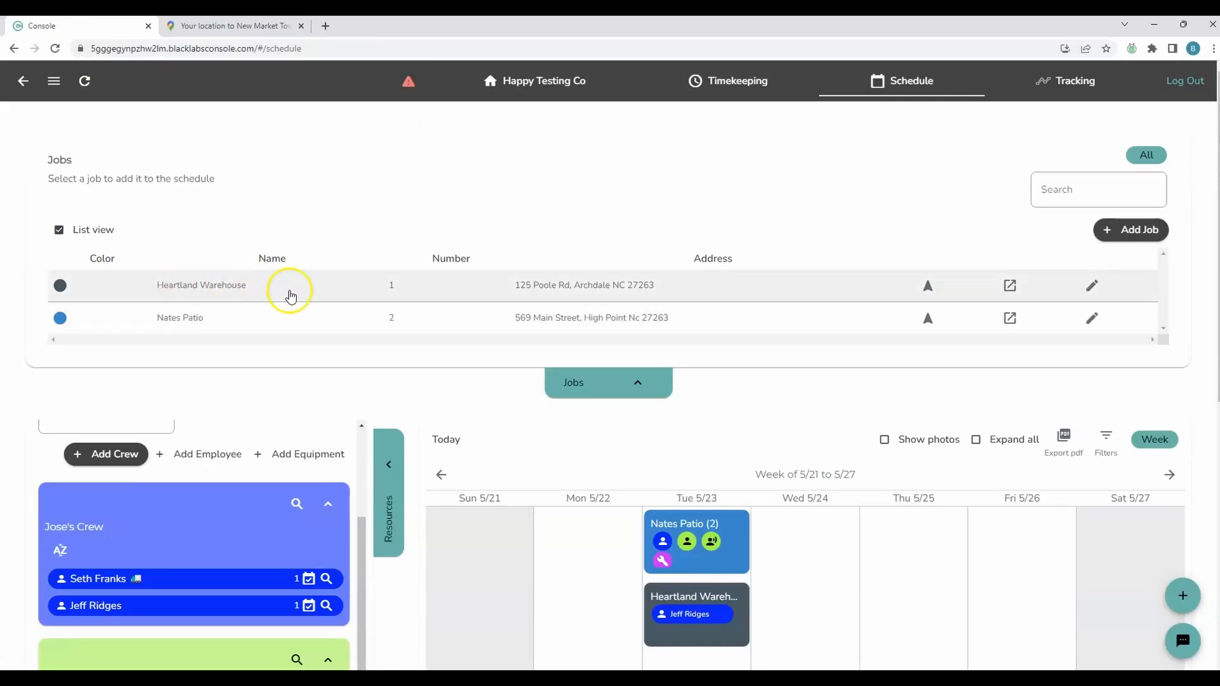
Open the Heartland Warehouse job's edit option, and open the Nates Patio job from its Tuesday 5/23 event
{"action": "left_click", "coordinate": [1092, 287]}
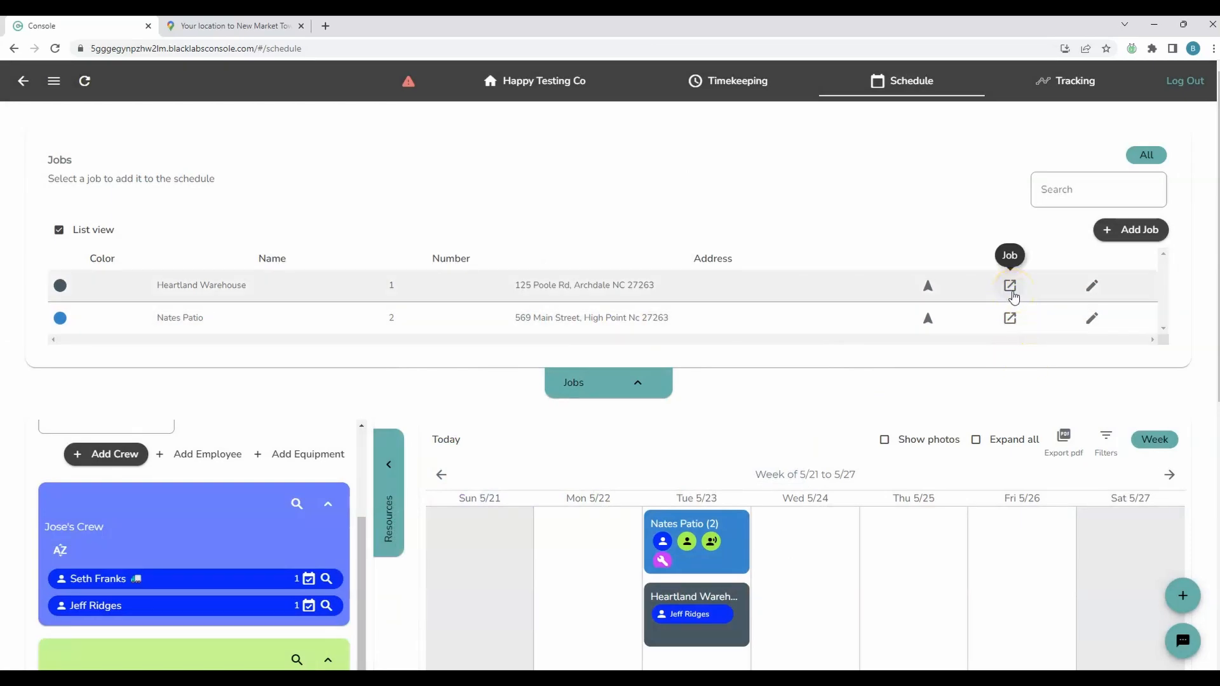
{"action": "left_click", "coordinate": [727, 559]}
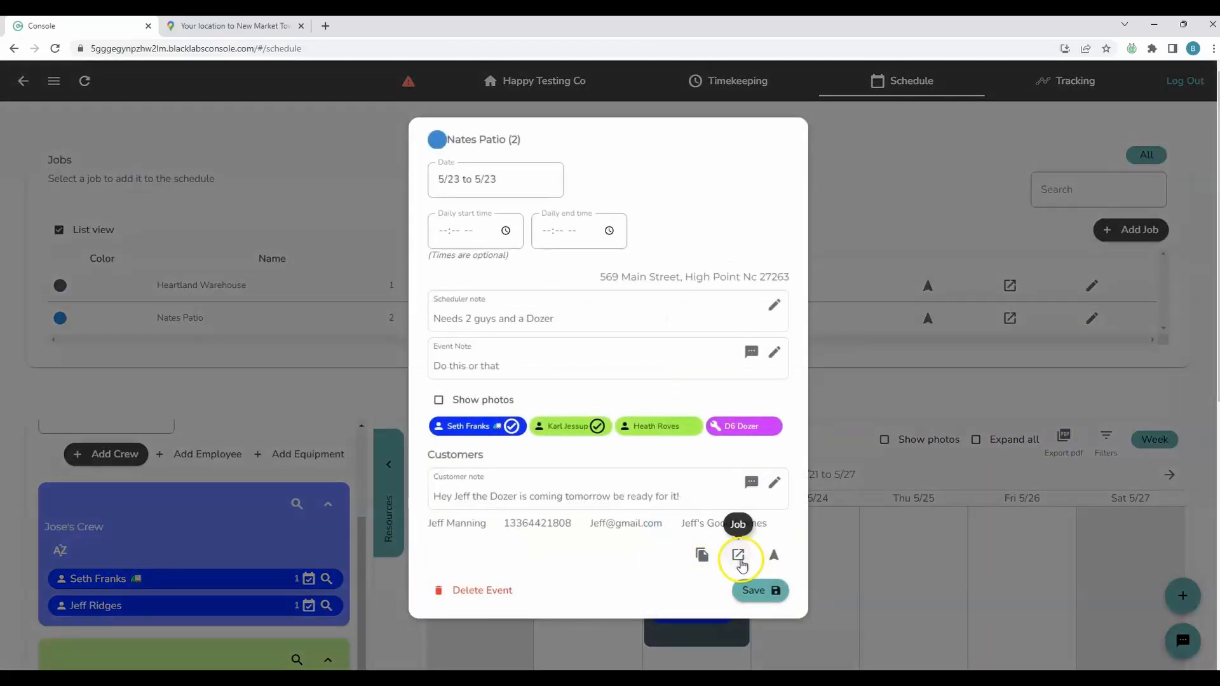
{"action": "left_click", "coordinate": [738, 556]}
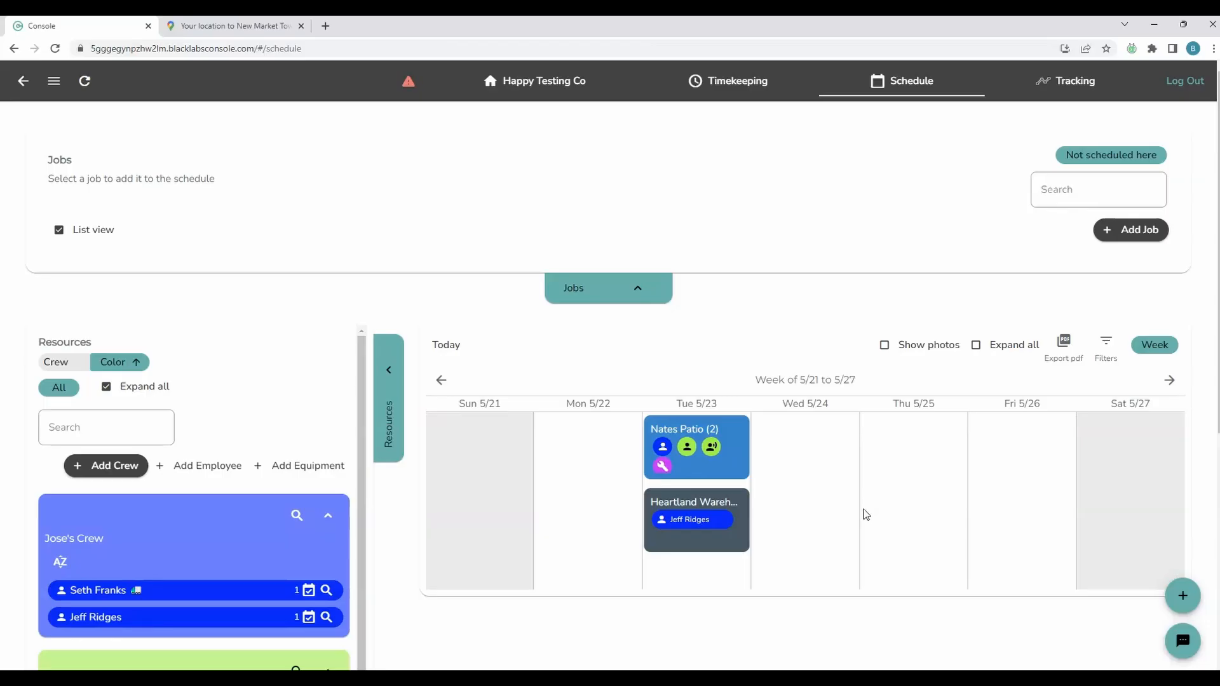
Log out of the staff account and sign in as an employee with the employee's PIN
{"action": "left_click", "coordinate": [1178, 84]}
{"action": "left_click", "coordinate": [664, 373]}
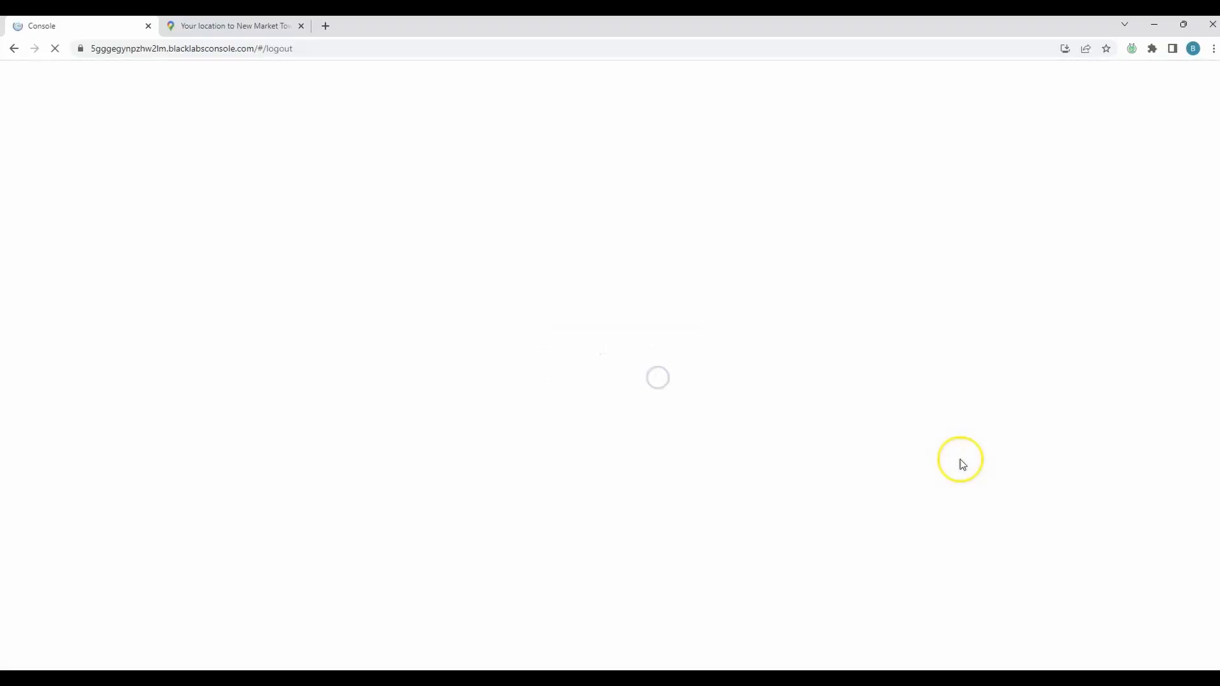
{"action": "left_click", "coordinate": [472, 279]}
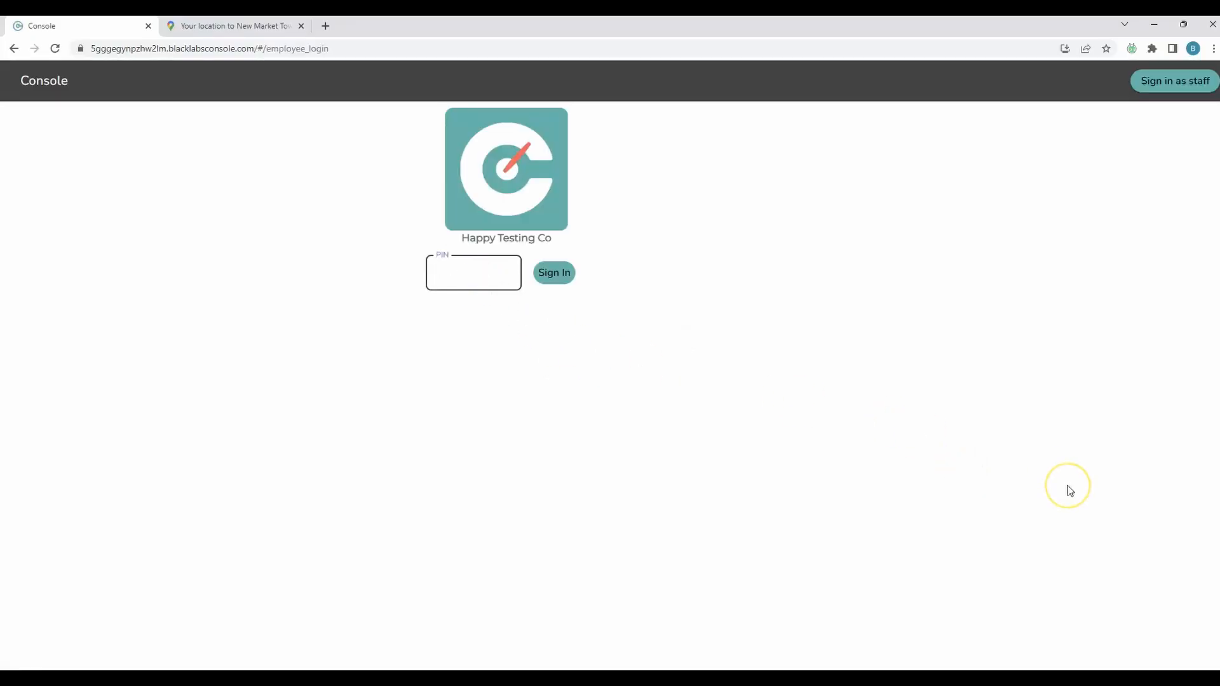
{"action": "type", "text": "1111"}
{"action": "left_click", "coordinate": [568, 278]}
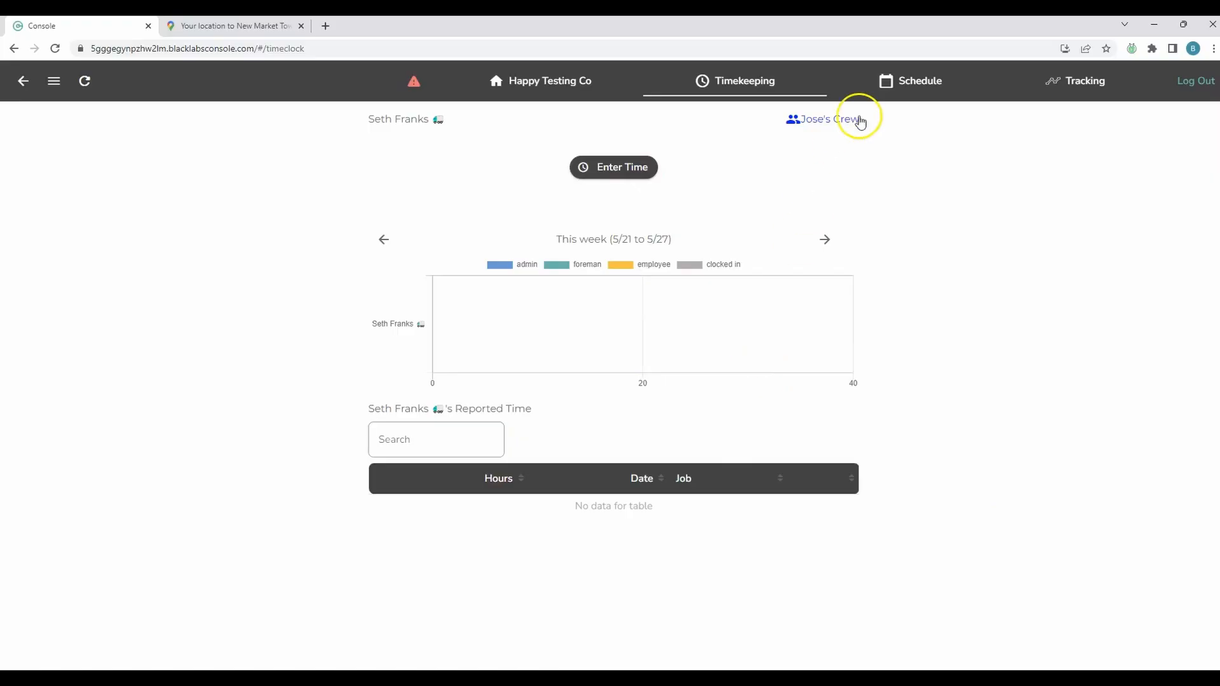
Open the employee's schedule and respond "I'll be there" to the Nates Patio event on Tuesday 5/23
{"action": "left_click", "coordinate": [897, 83]}
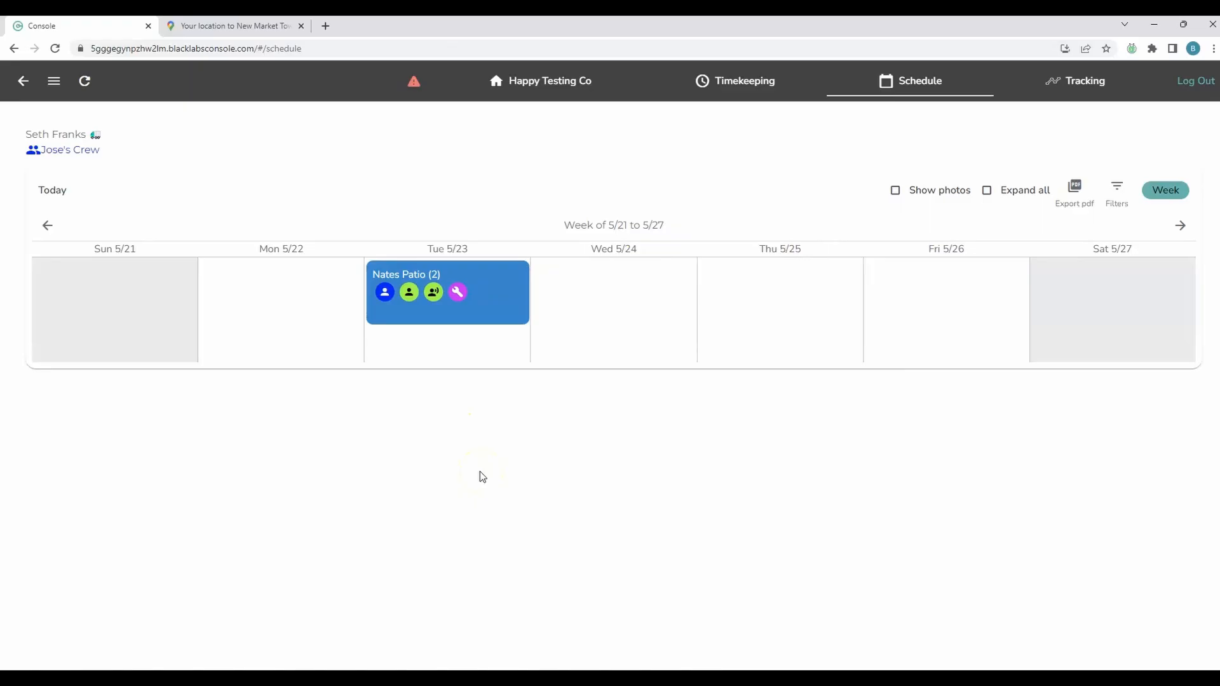
{"action": "left_click", "coordinate": [509, 309]}
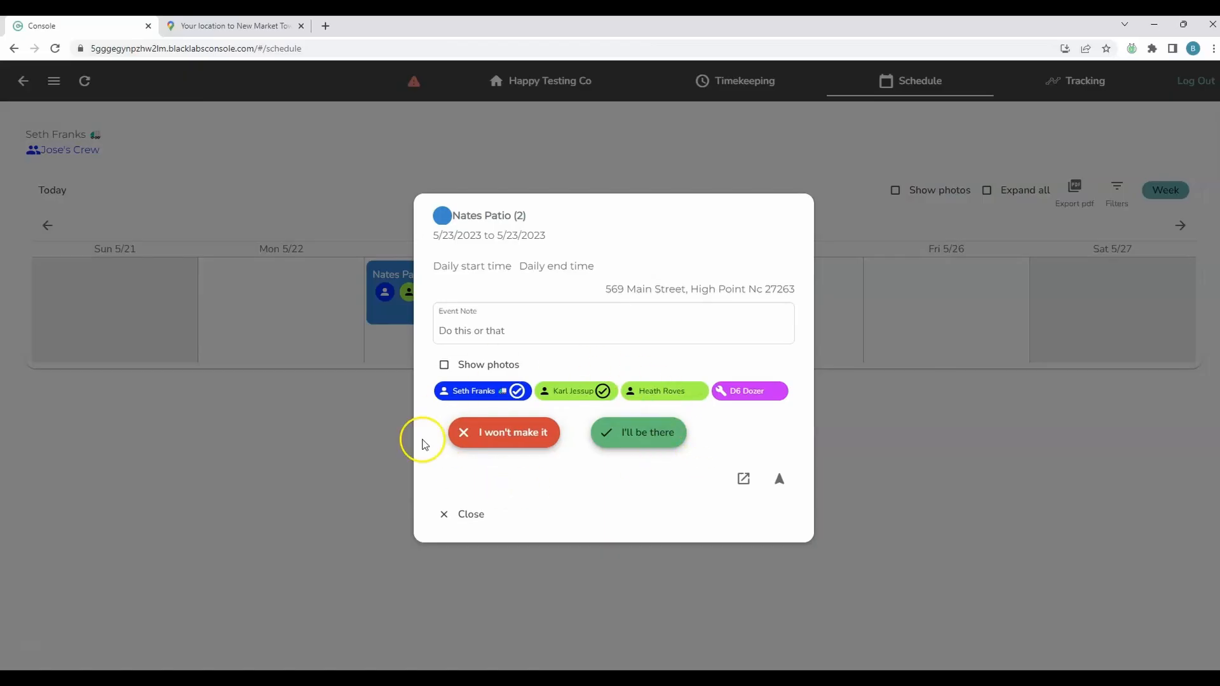
{"action": "left_click", "coordinate": [646, 442]}
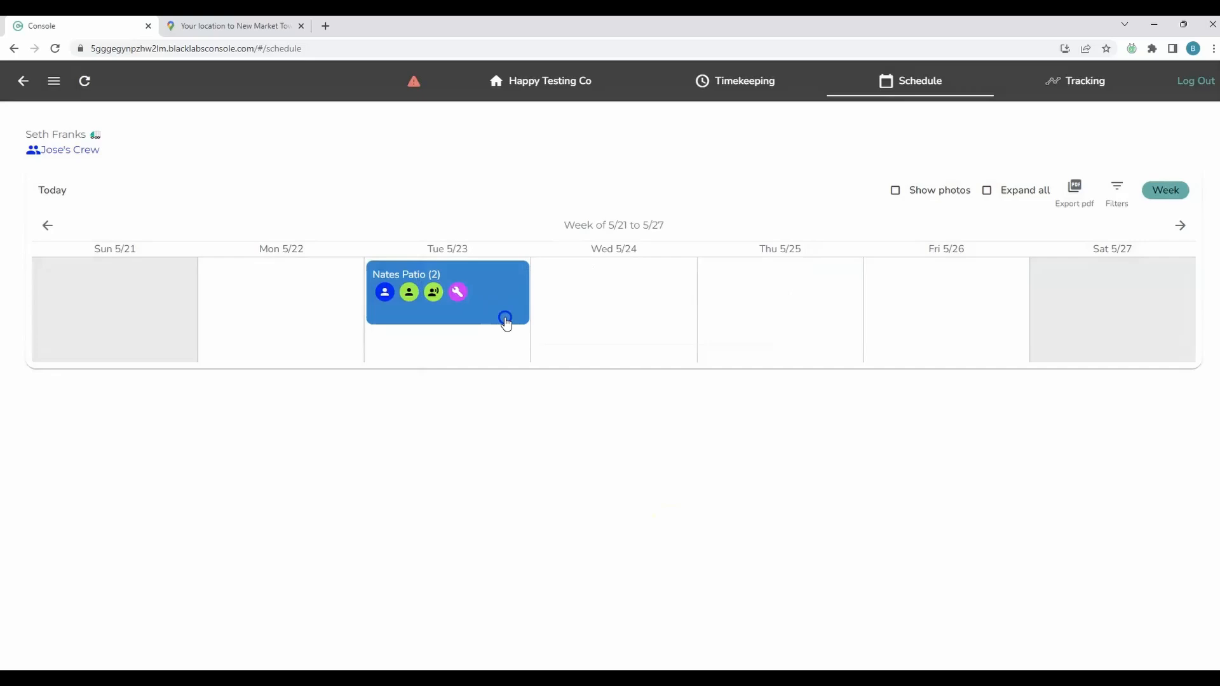
Reopen the Nates Patio event, view the Google Maps directions to its address, and return to the Console
{"action": "left_click", "coordinate": [504, 317]}
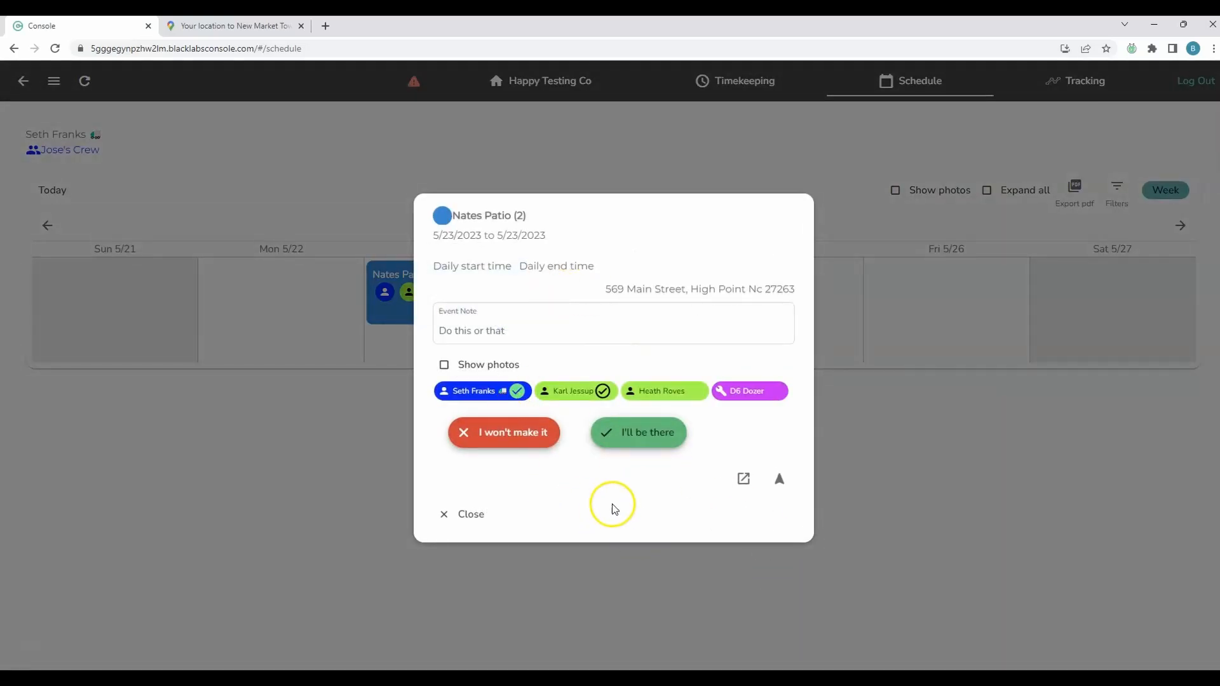
{"action": "left_click", "coordinate": [779, 479]}
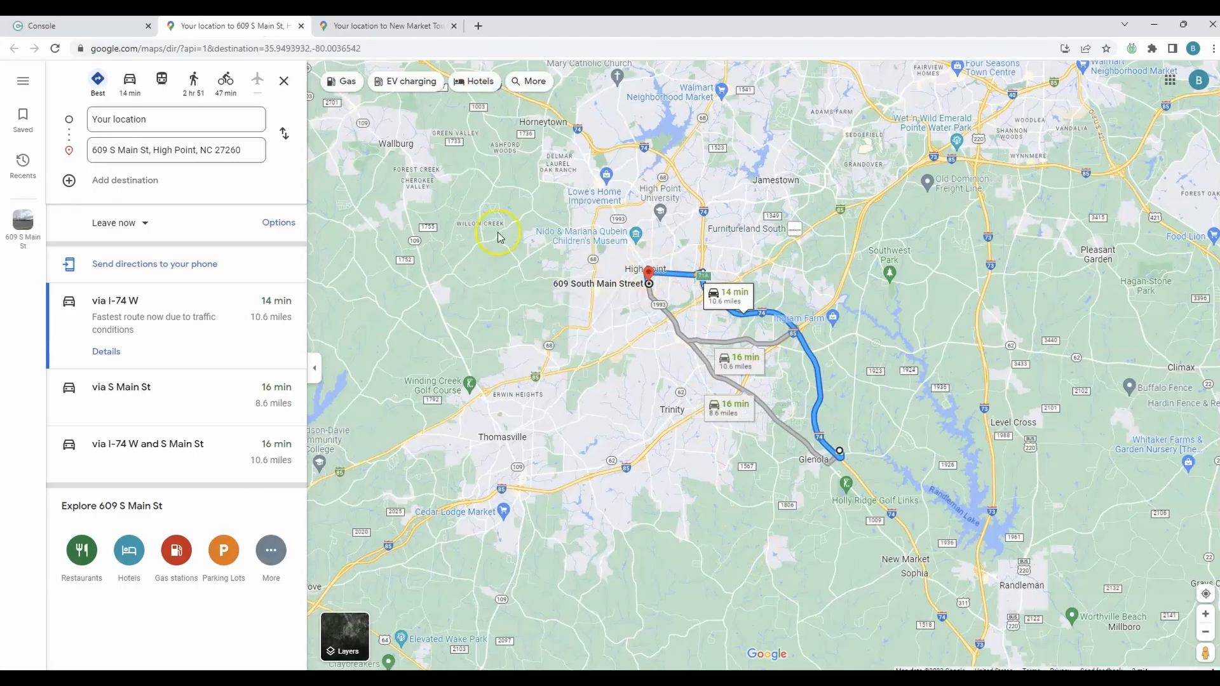
{"action": "left_click", "coordinate": [98, 32]}
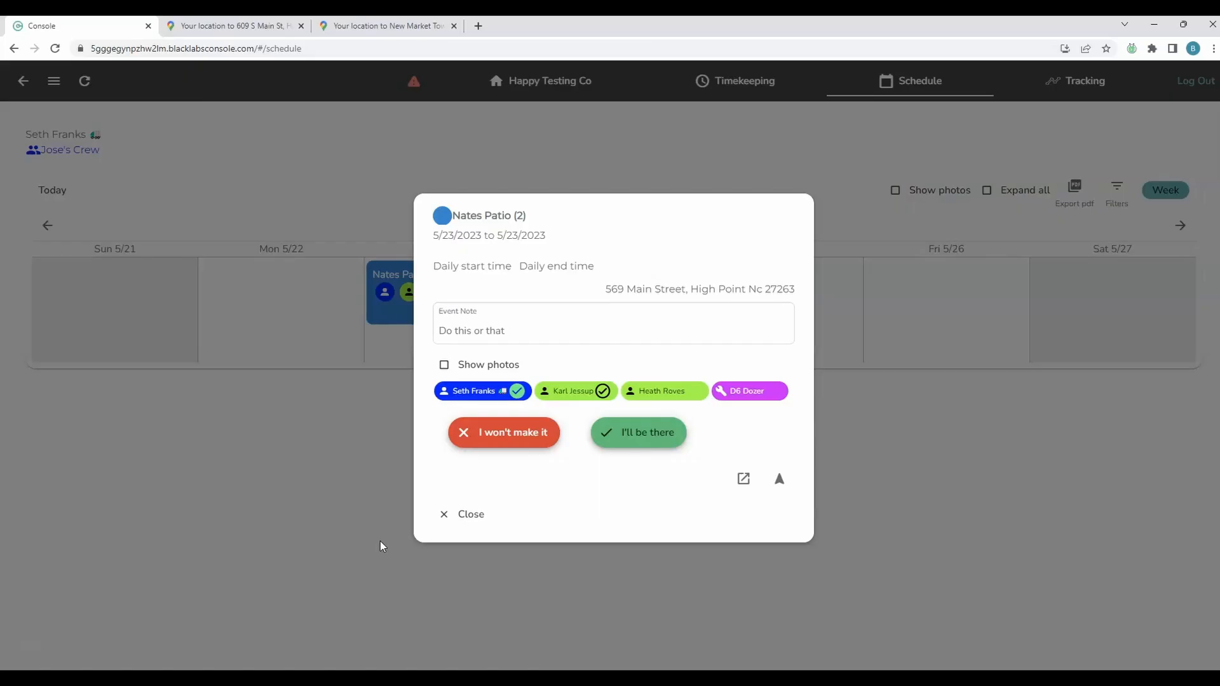
Log out of the employee account and sign in as staff with the prefilled e-mail and password
{"action": "left_click", "coordinate": [1195, 81]}
{"action": "left_click", "coordinate": [695, 386]}
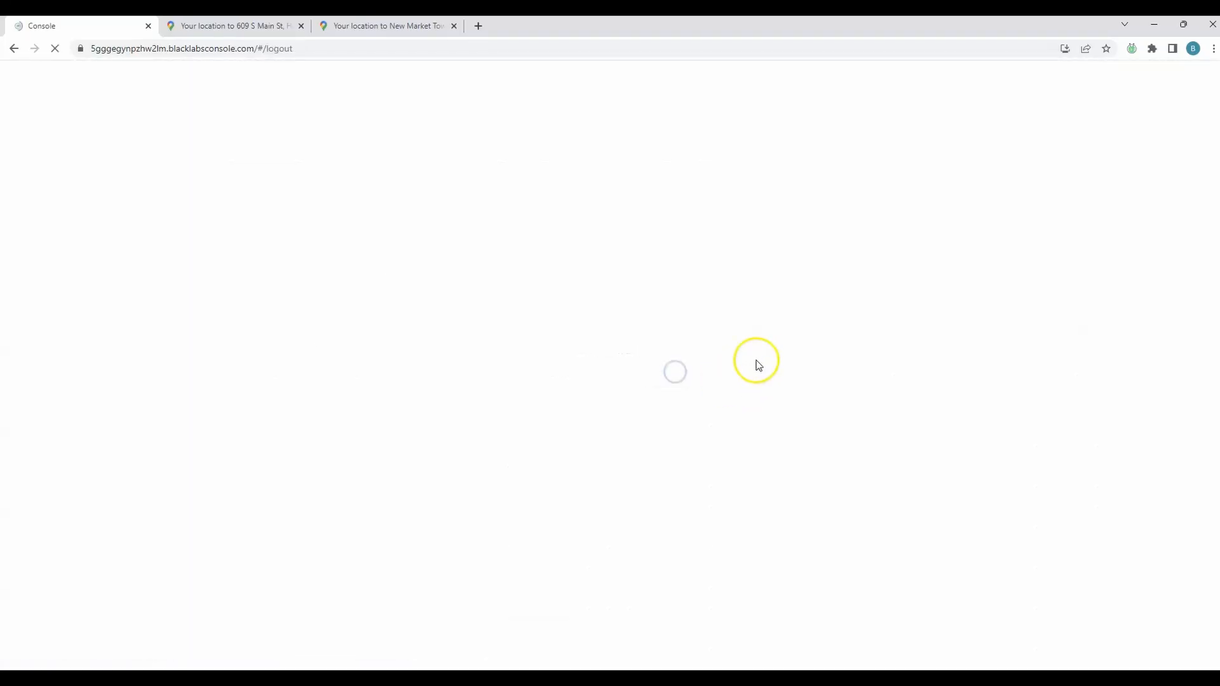
{"action": "left_click", "coordinate": [1144, 82]}
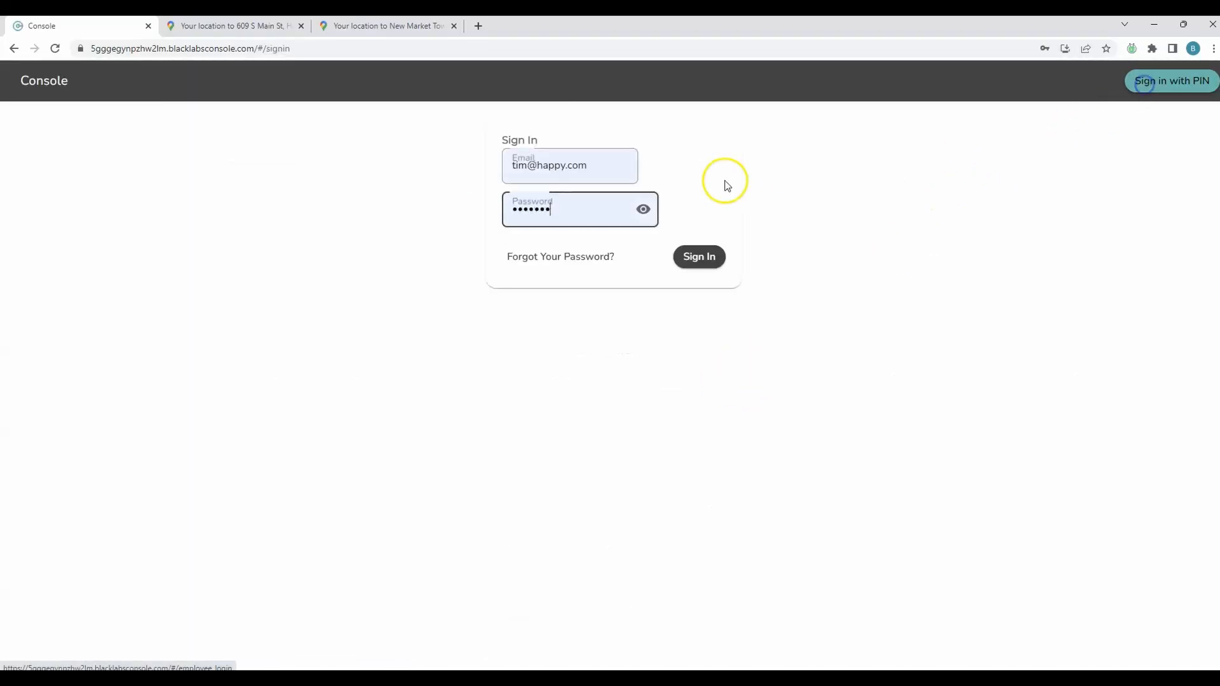
{"action": "left_click", "coordinate": [699, 264]}
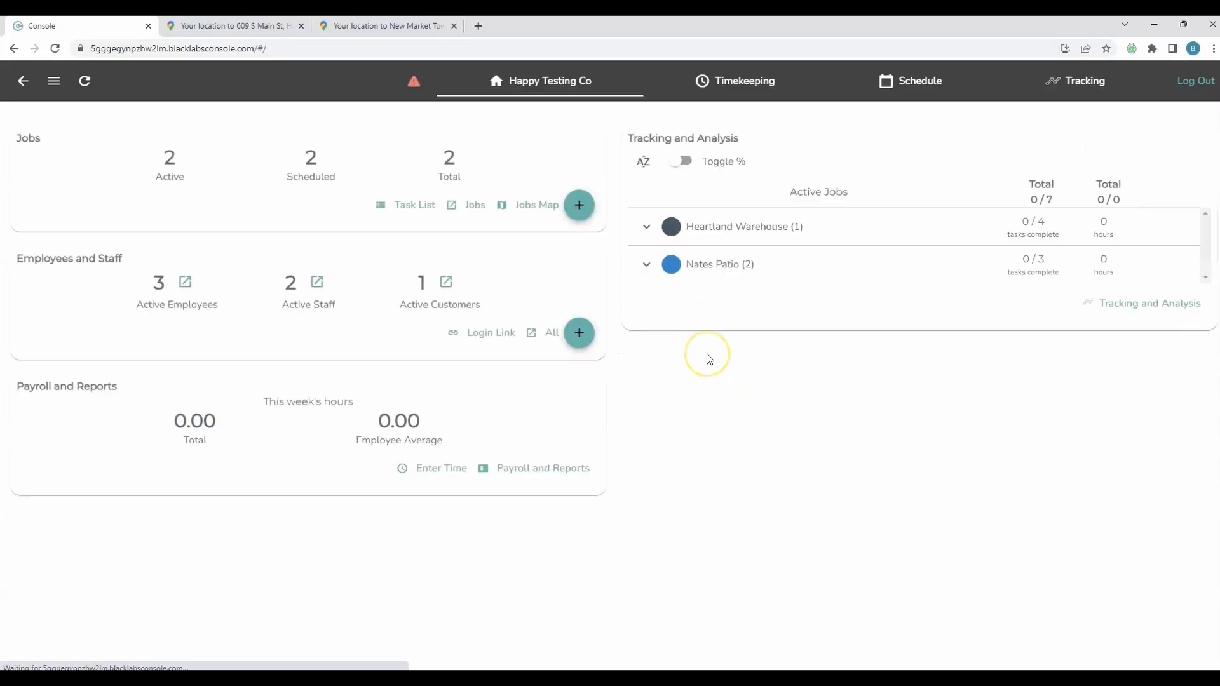
Open the staff schedule and expand all events to check the employee's attendance response on Nates Patio
{"action": "left_click", "coordinate": [893, 82]}
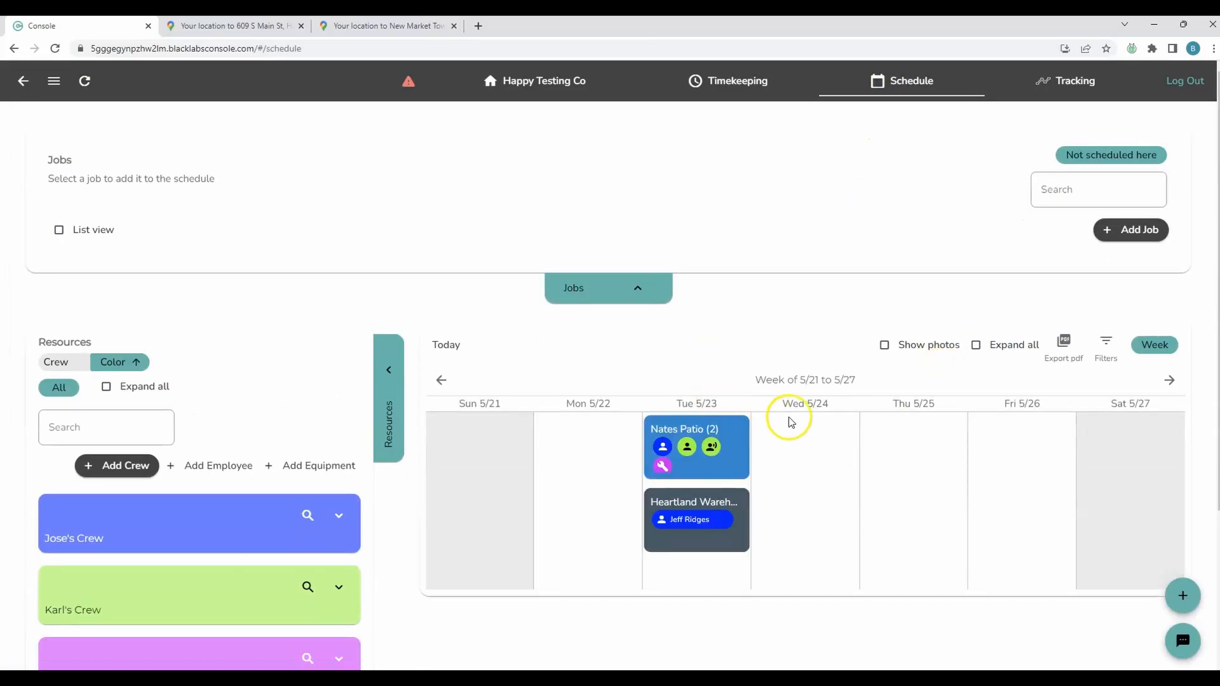
{"action": "left_click", "coordinate": [1016, 347]}
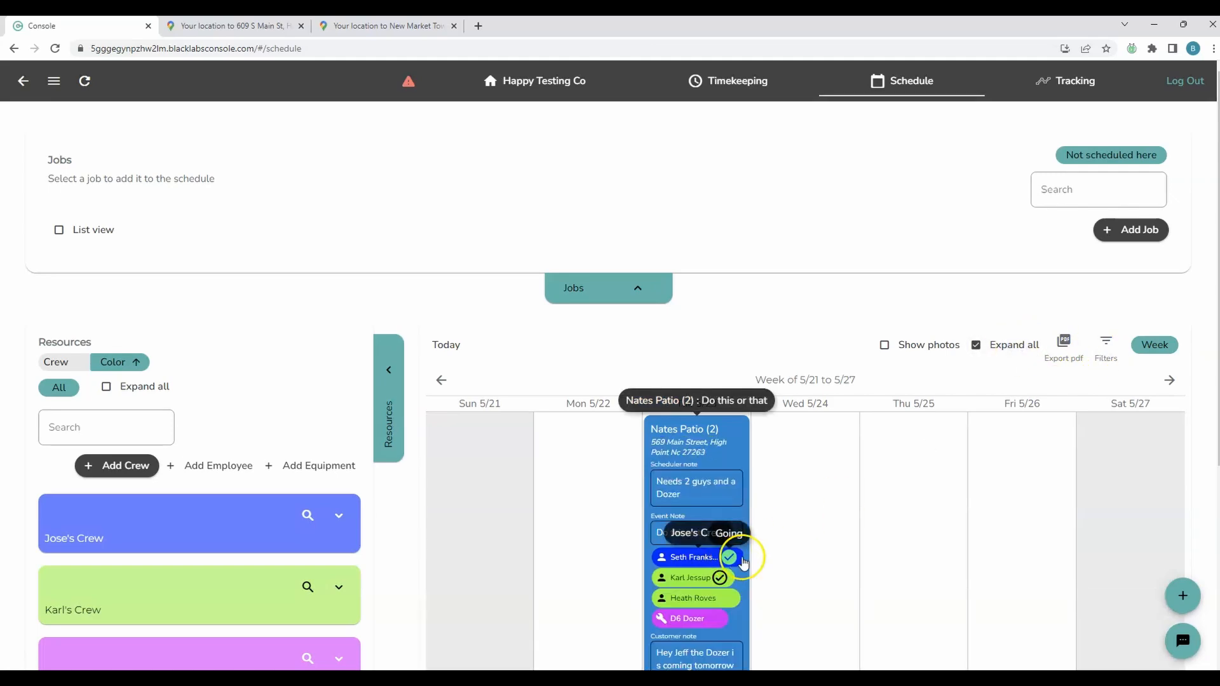
{"action": "scroll", "coordinate": [805, 548], "scroll_direction": "down", "scroll_amount": 4}
{"action": "scroll", "coordinate": [848, 517], "scroll_direction": "up", "scroll_amount": 4}
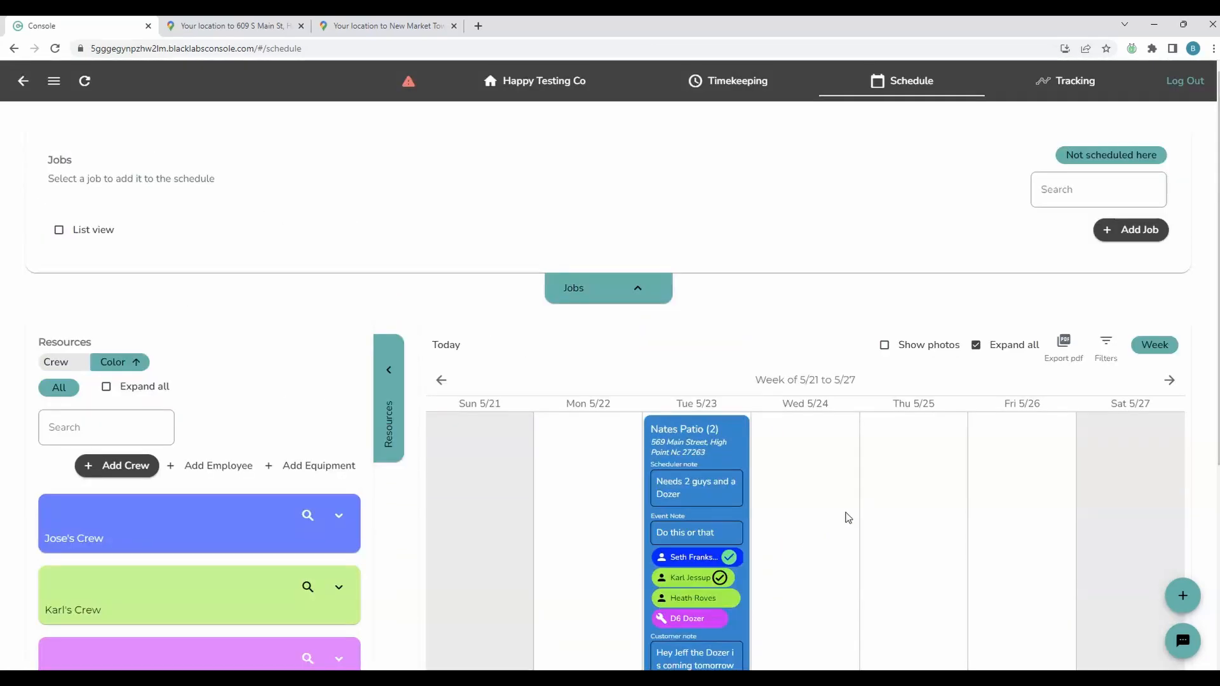